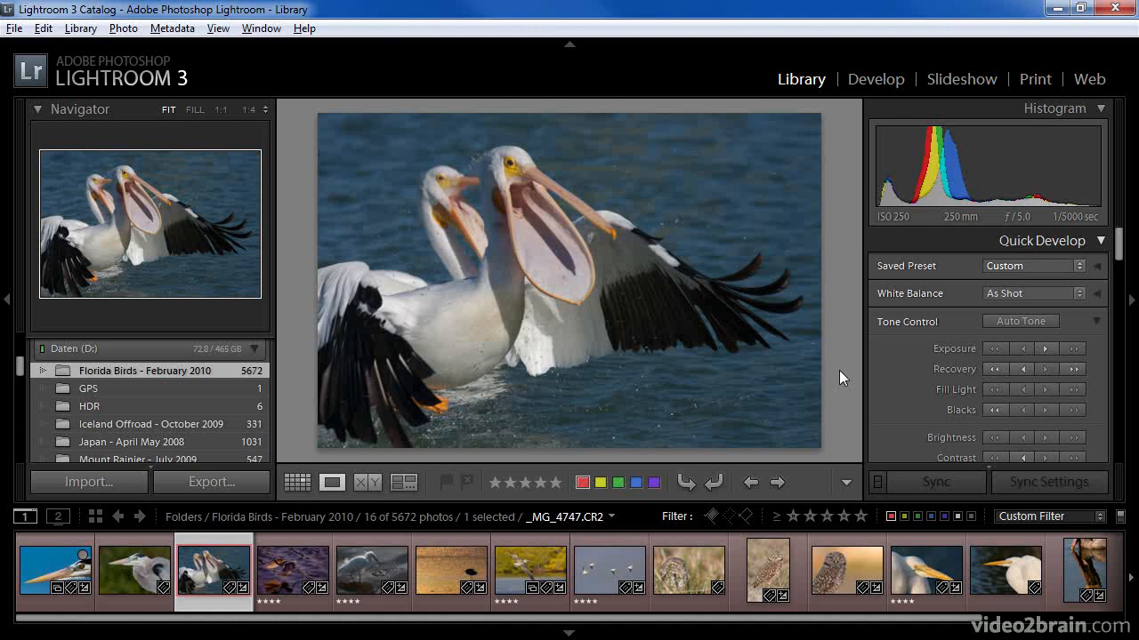
- View the pelican photo's metadata in the EXIF and Quick Describe field sets, and return to the Default set
left_click_drag(1119, 250, 1126, 395)
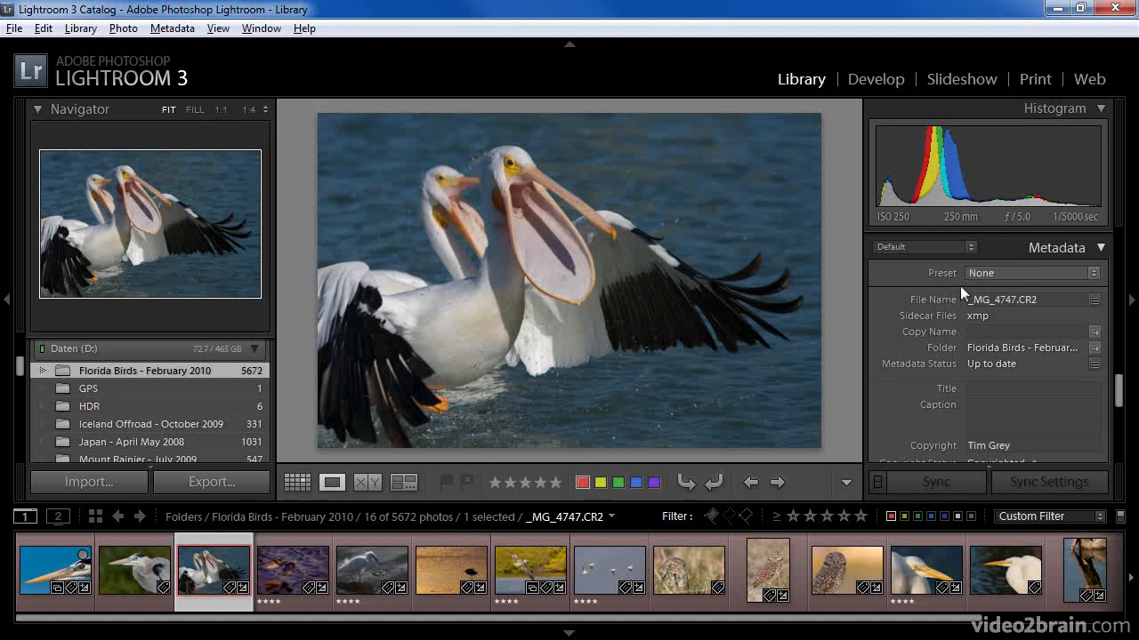
left_click(968, 247)
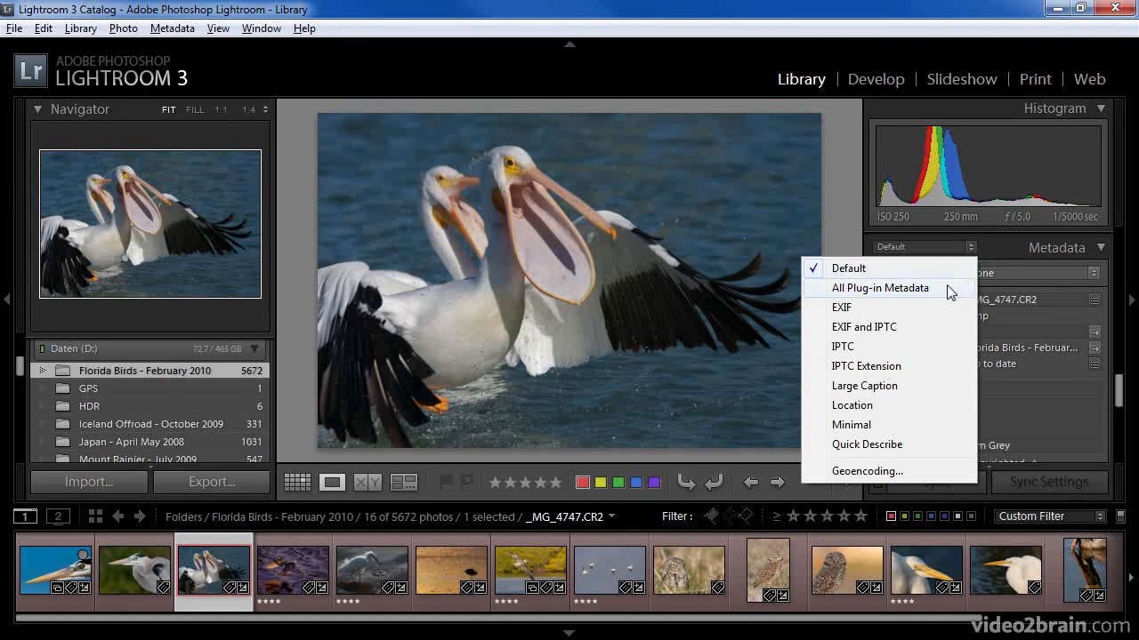
left_click(882, 312)
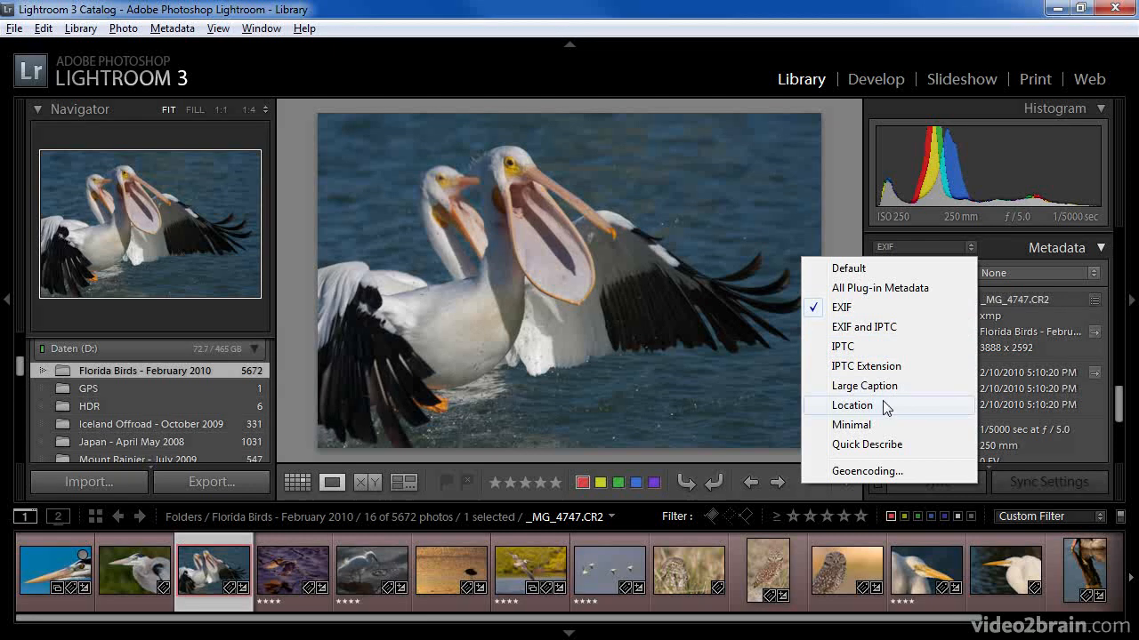
left_click(910, 445)
mouse_move(1120, 411)
left_mouse_down()
mouse_move(1122, 434)
mouse_move(1121, 405)
left_mouse_up()
left_click(970, 255)
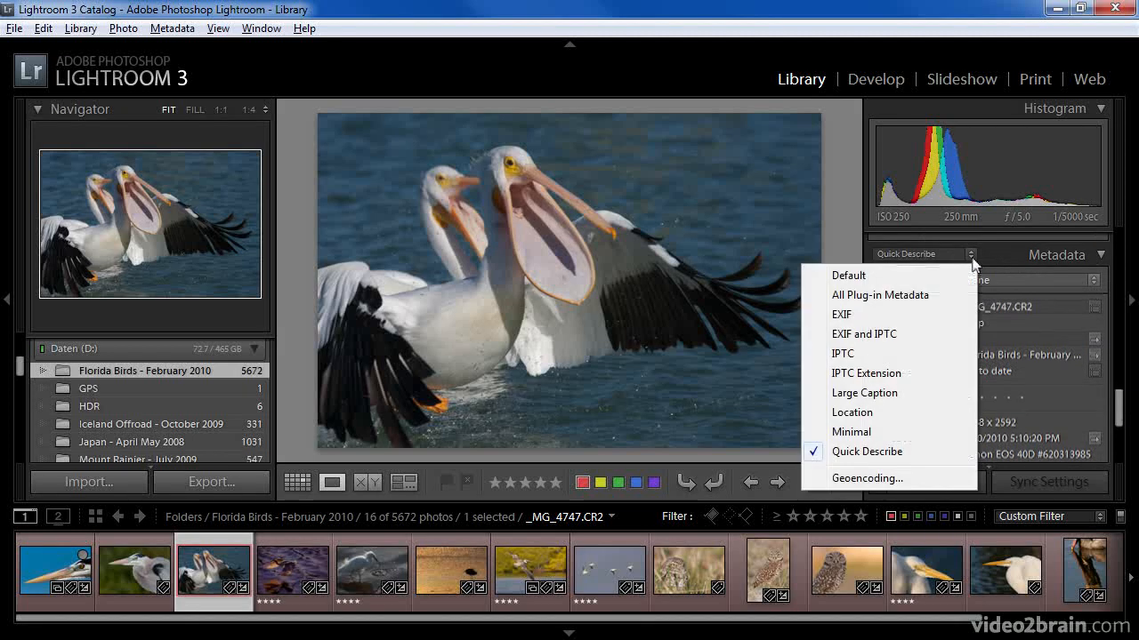
left_click(959, 275)
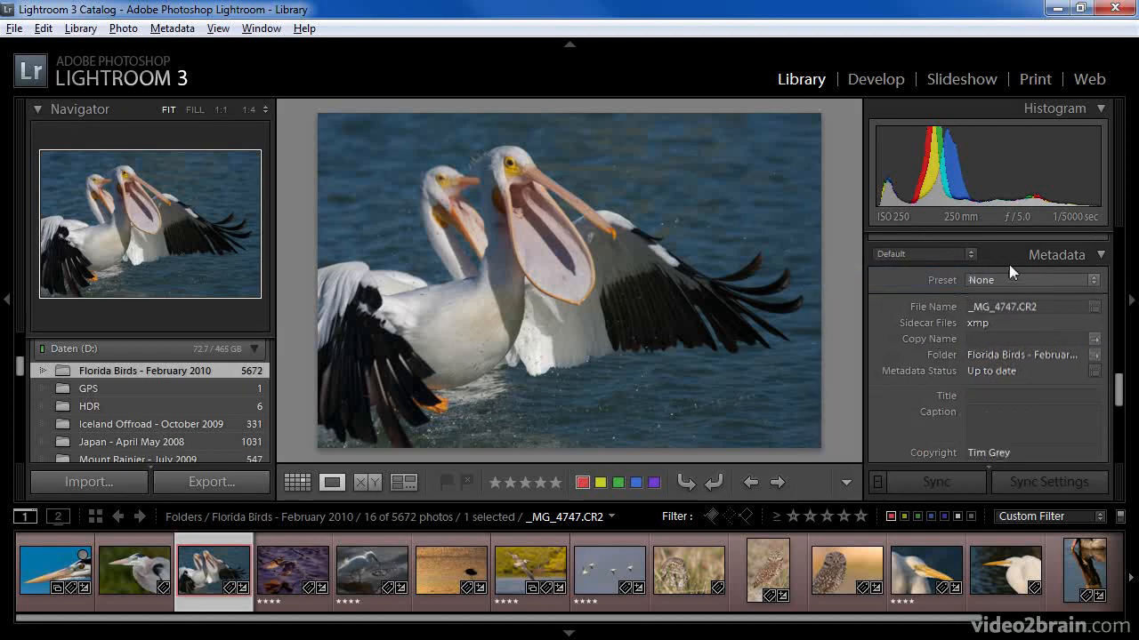
- Save the current metadata settings as a new preset named with the photographer's name followed by "Copyright"
left_click(1093, 281)
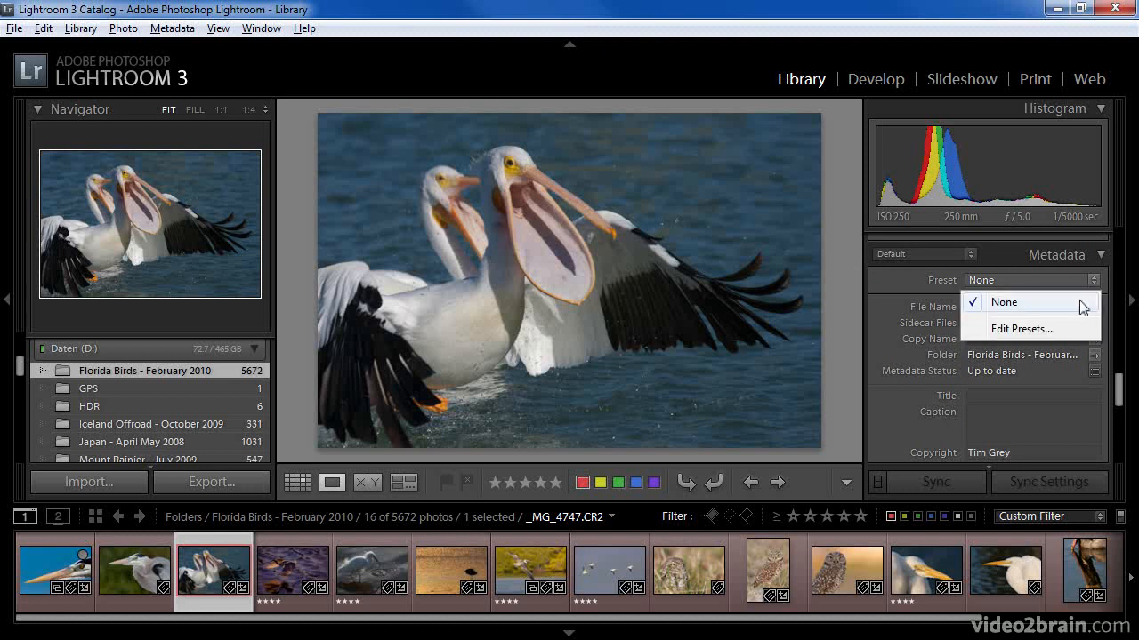
left_click(1069, 327)
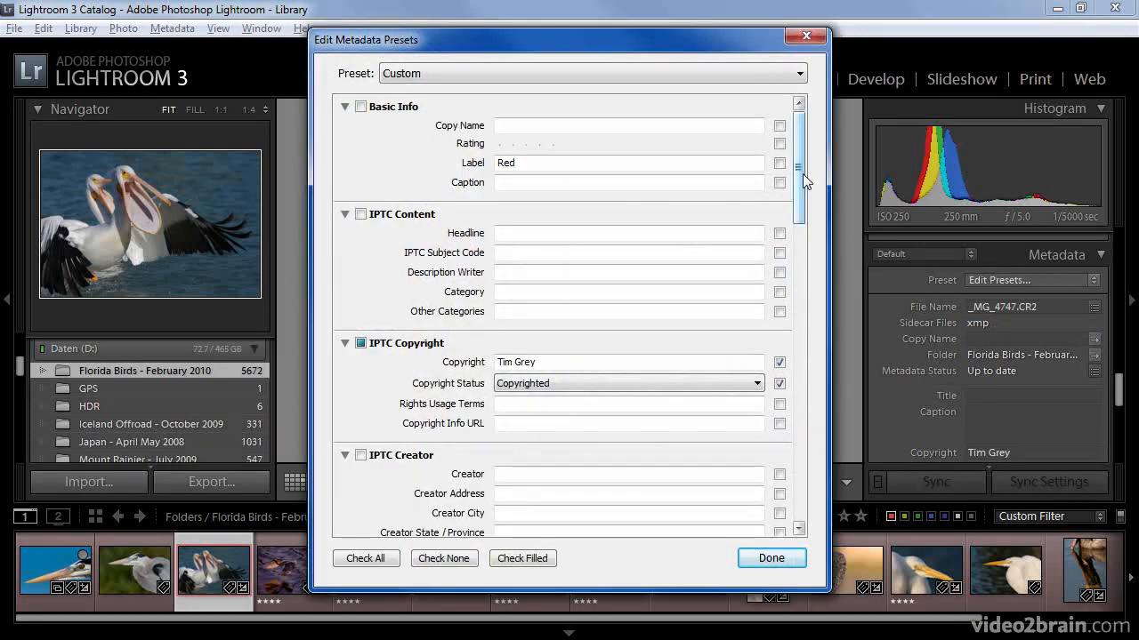
left_click_drag(802, 173, 833, 132)
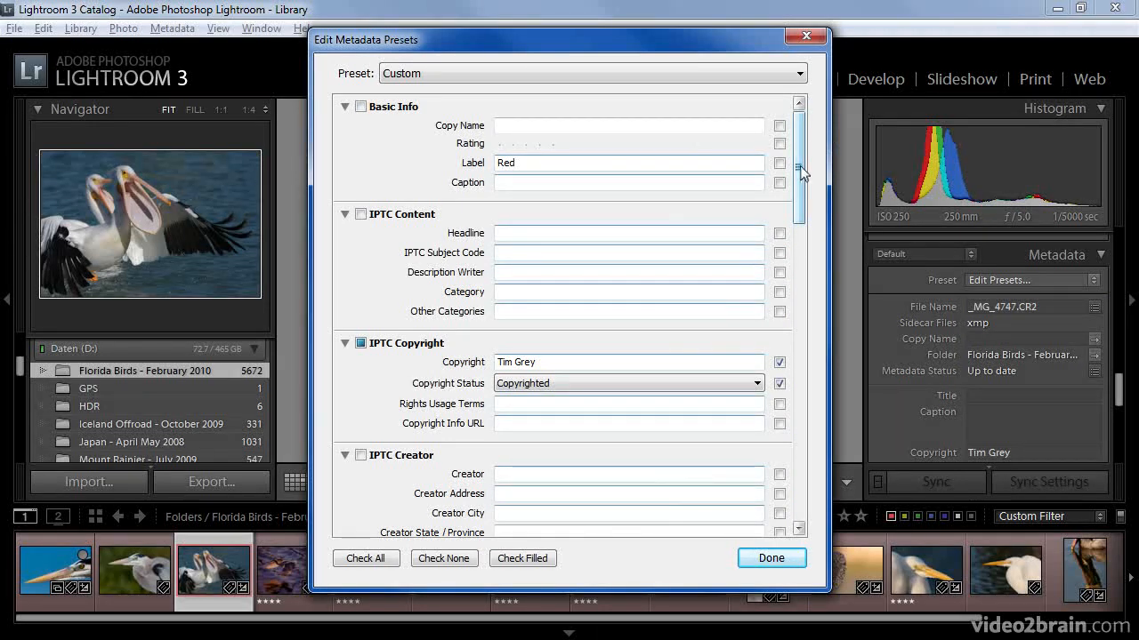
left_click(800, 74)
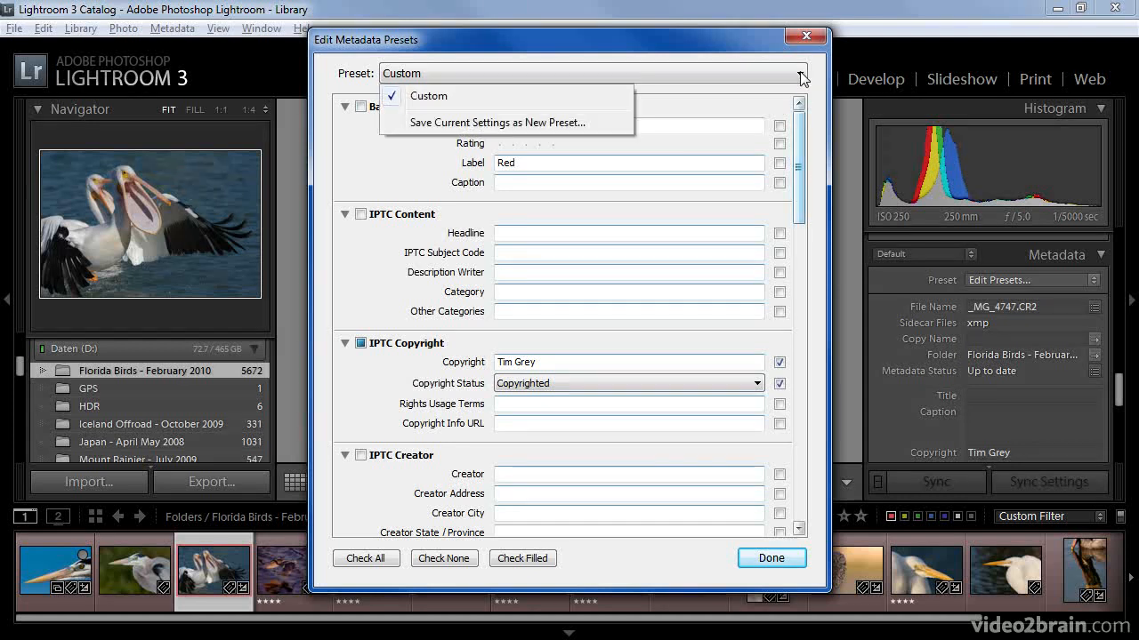
left_click(539, 122)
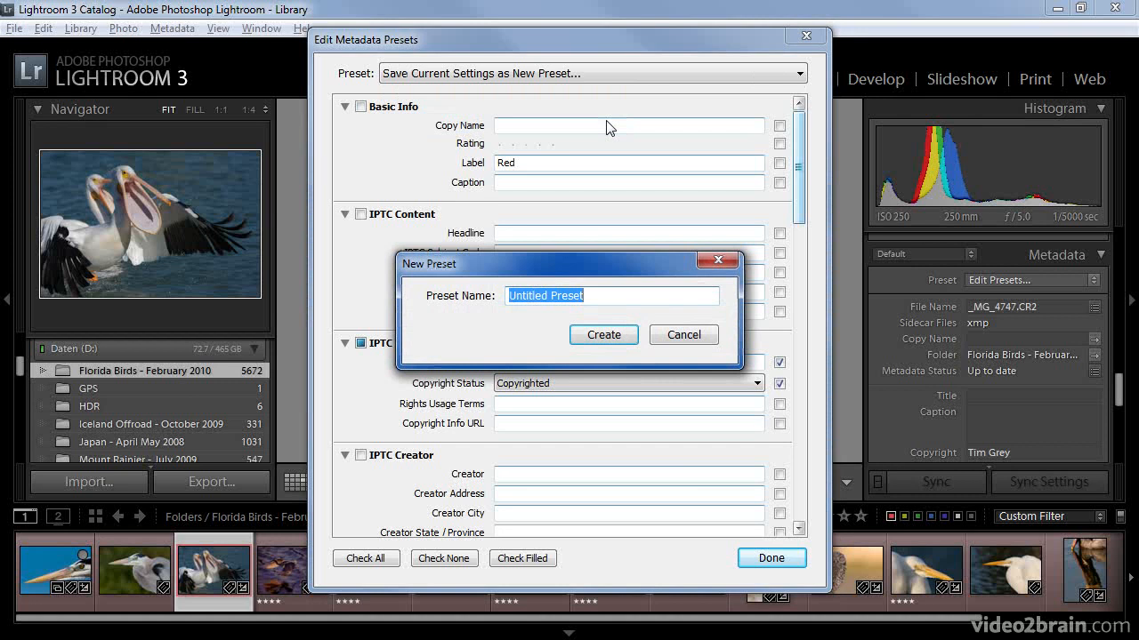
type("Tim ")
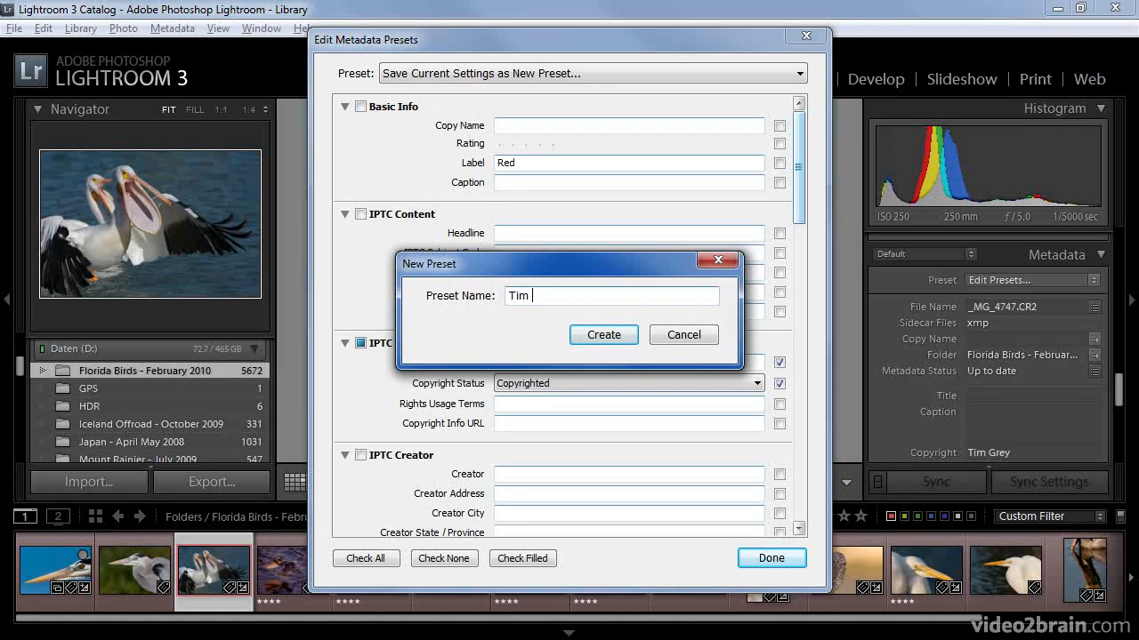
type("Grey Copyright")
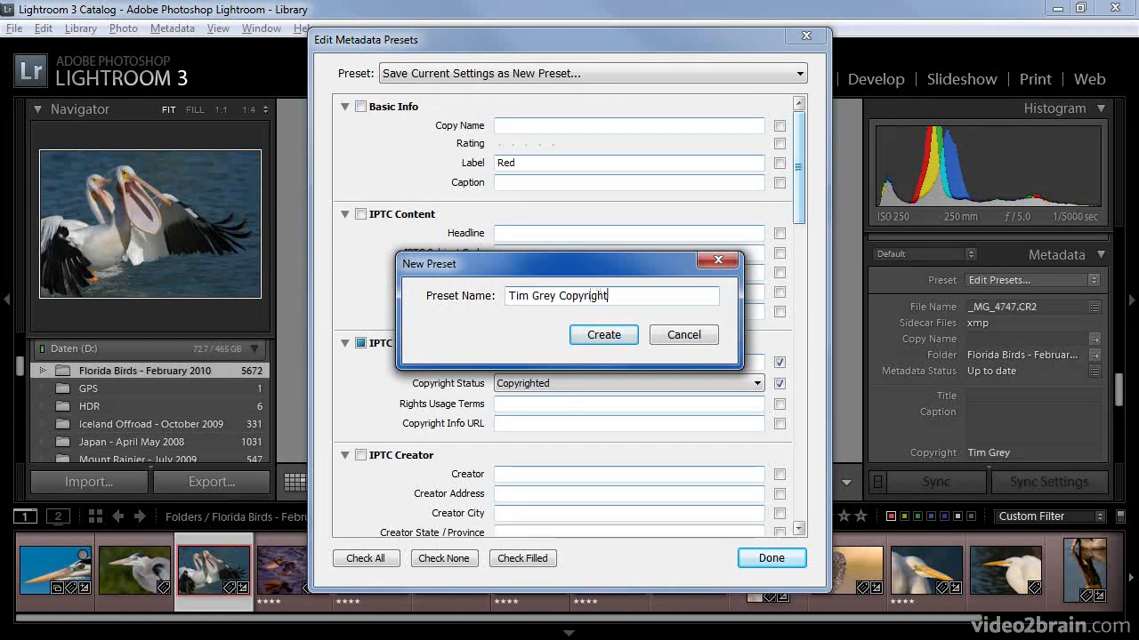
left_click(603, 335)
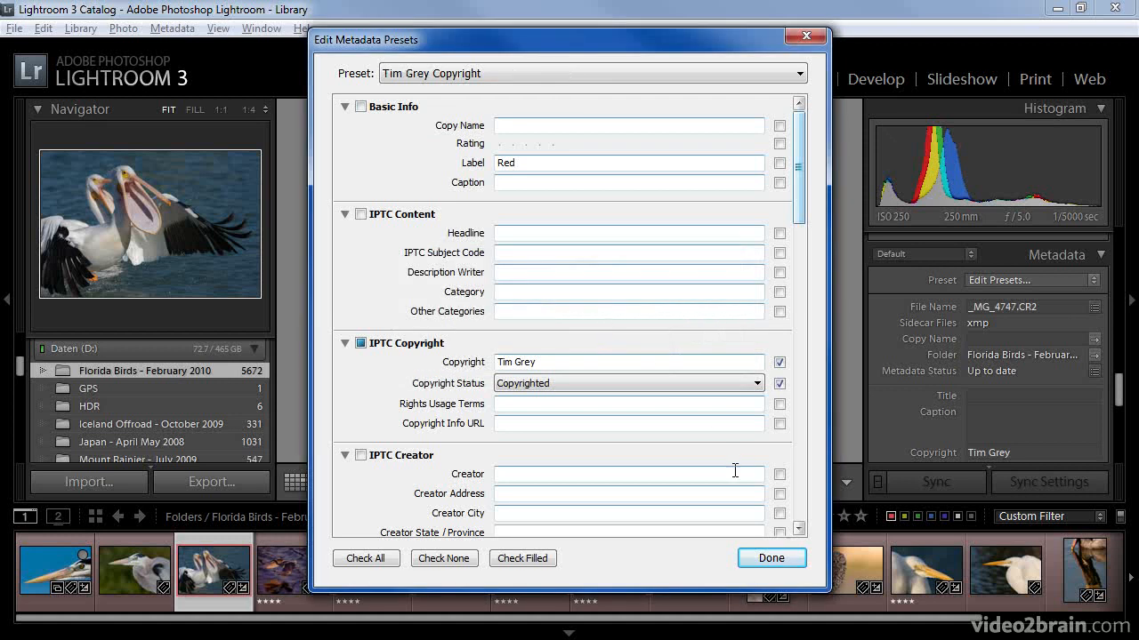
left_click(769, 559)
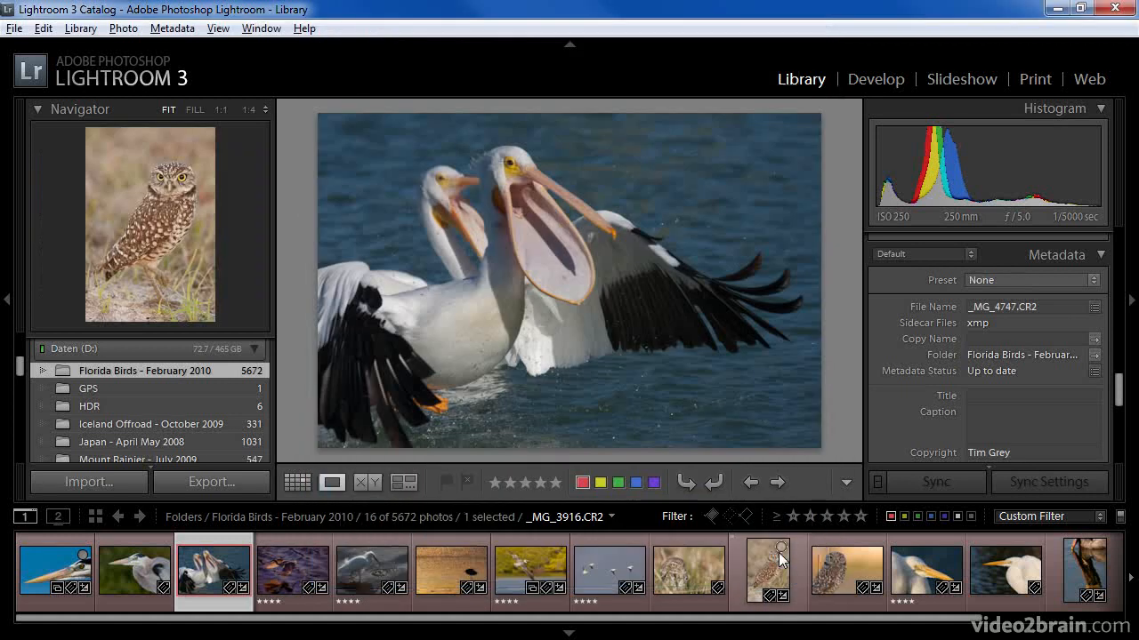
- Apply the saved copyright preset to the pelican photo and set its title to "White Pelican Feeding"
left_click(1094, 281)
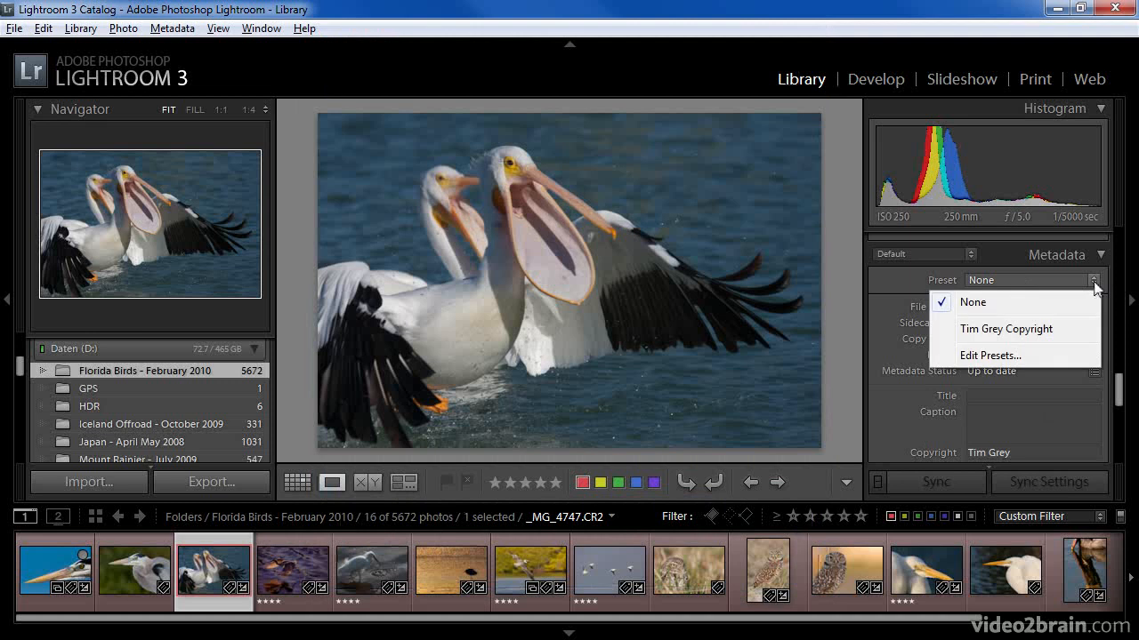
left_click(1081, 330)
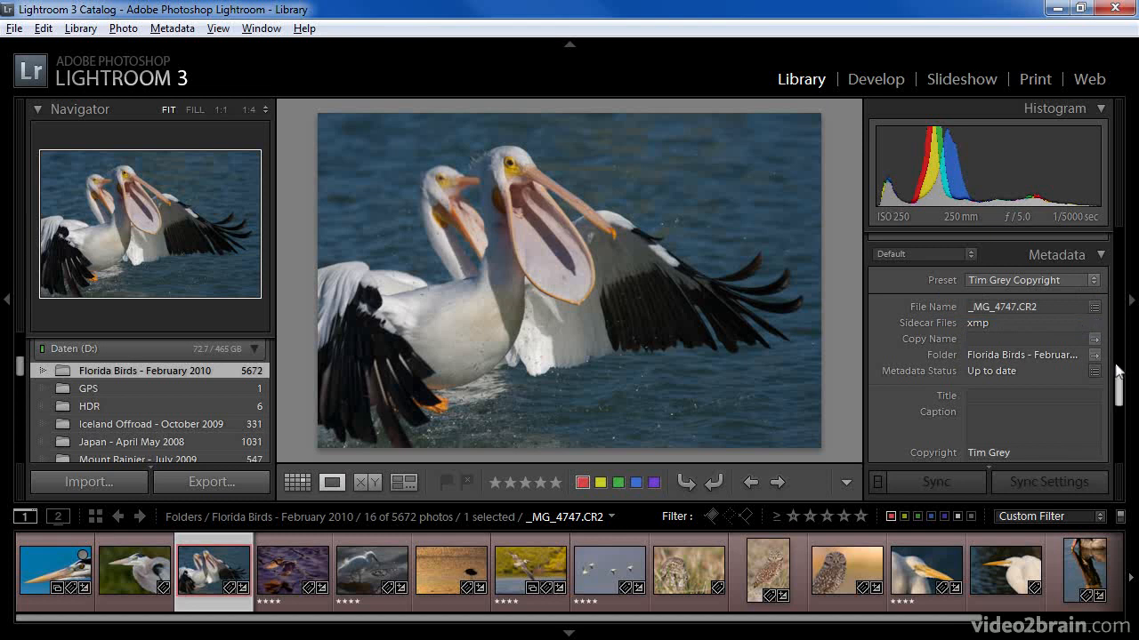
left_click_drag(1118, 382, 1121, 396)
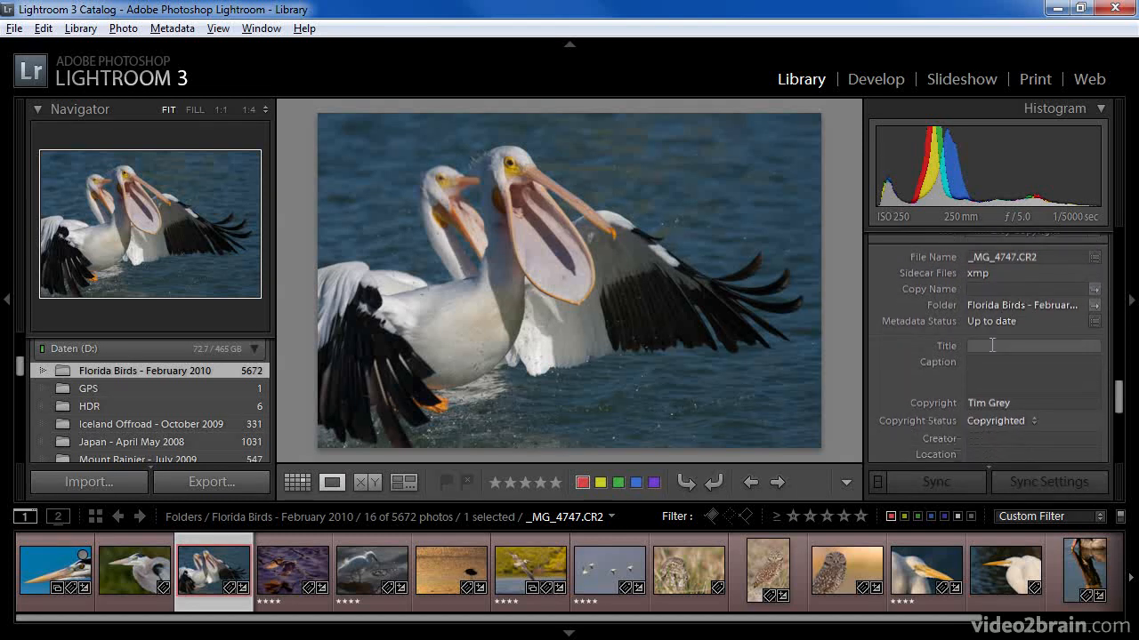
left_click(1023, 346)
type("White Pelican Feeding")
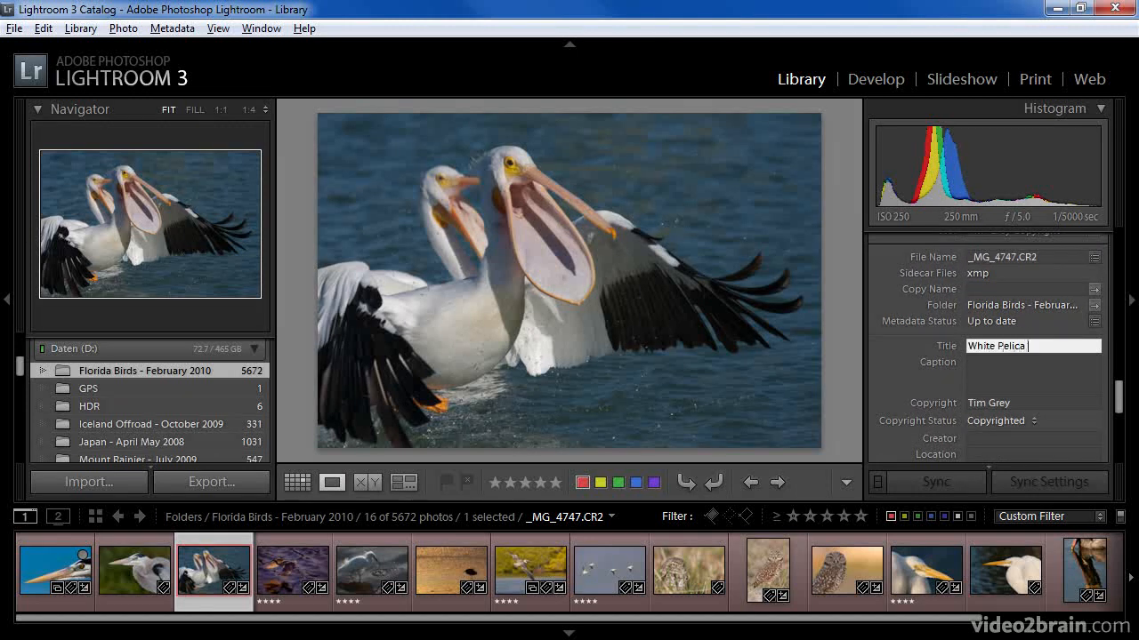
key("Tab")
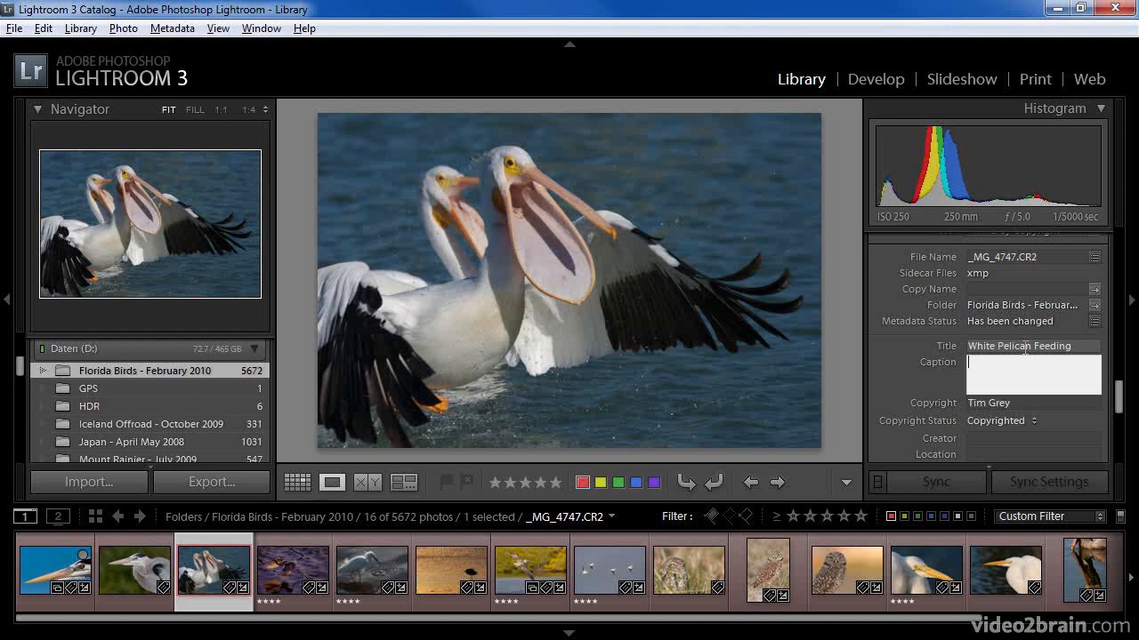
left_click(1019, 359)
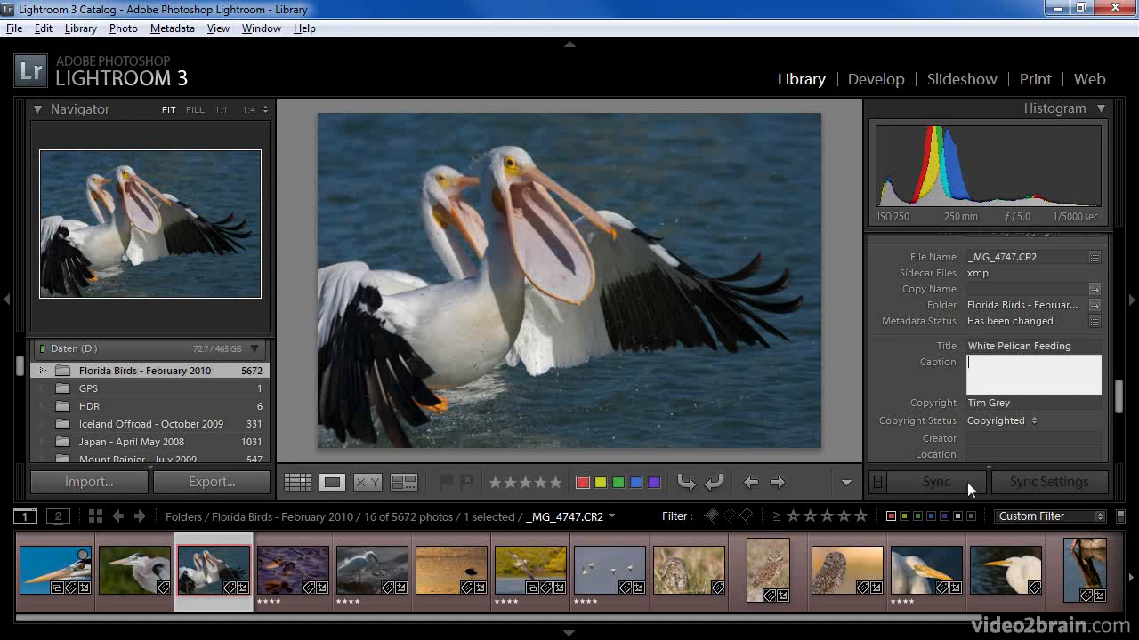
- Set the title of the egret photo _MG_4376.CR2 to "Egret Portrait"
left_click(926, 560)
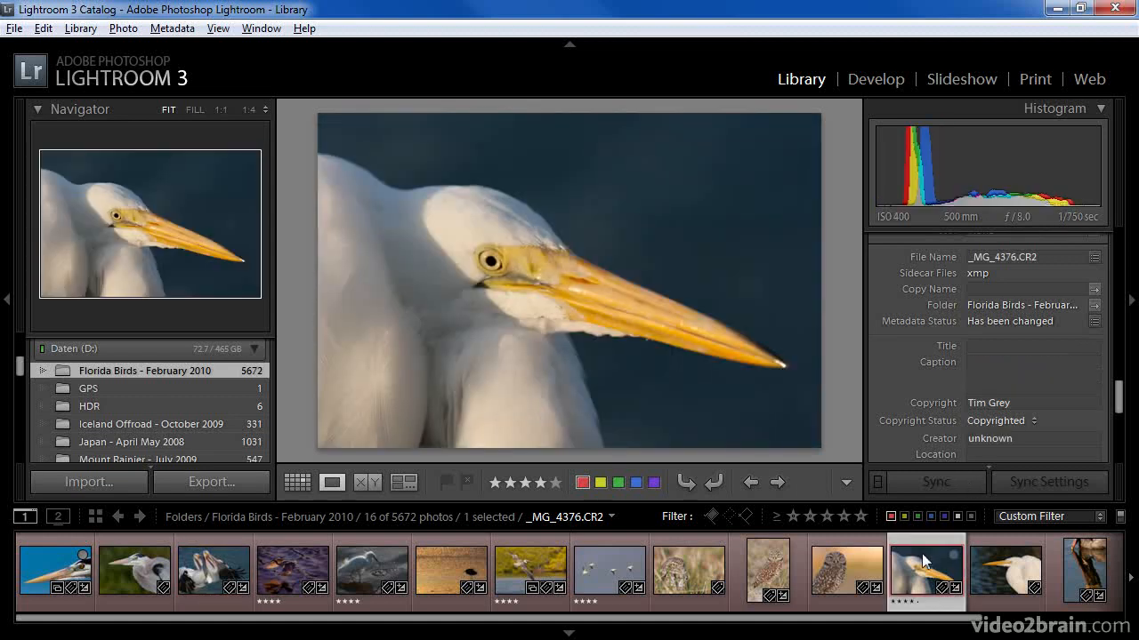
left_click(982, 346)
type("Egr")
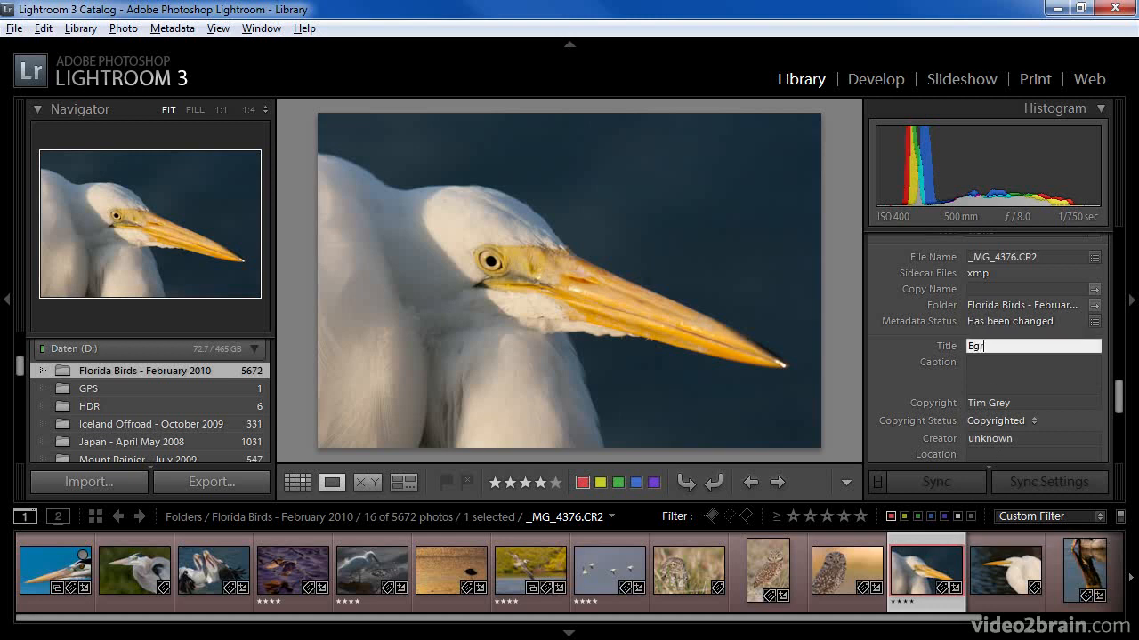
type("et Portrait")
key("Return")
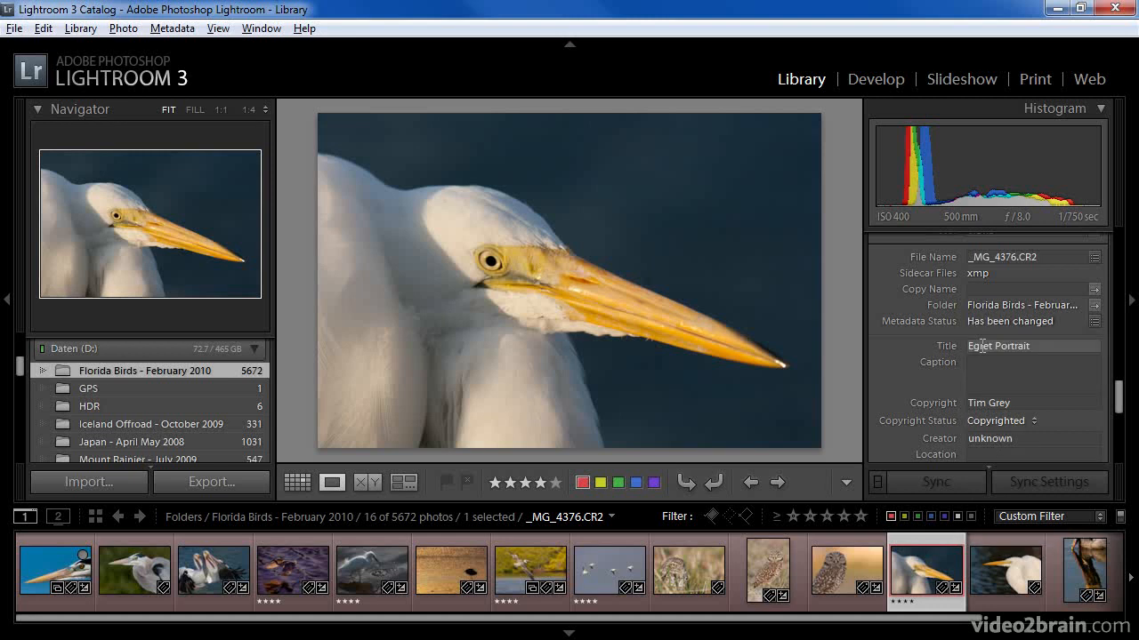
- Copy the titled egret photo's metadata, including the copyright fields and all IPTC Status fields
left_click(178, 30)
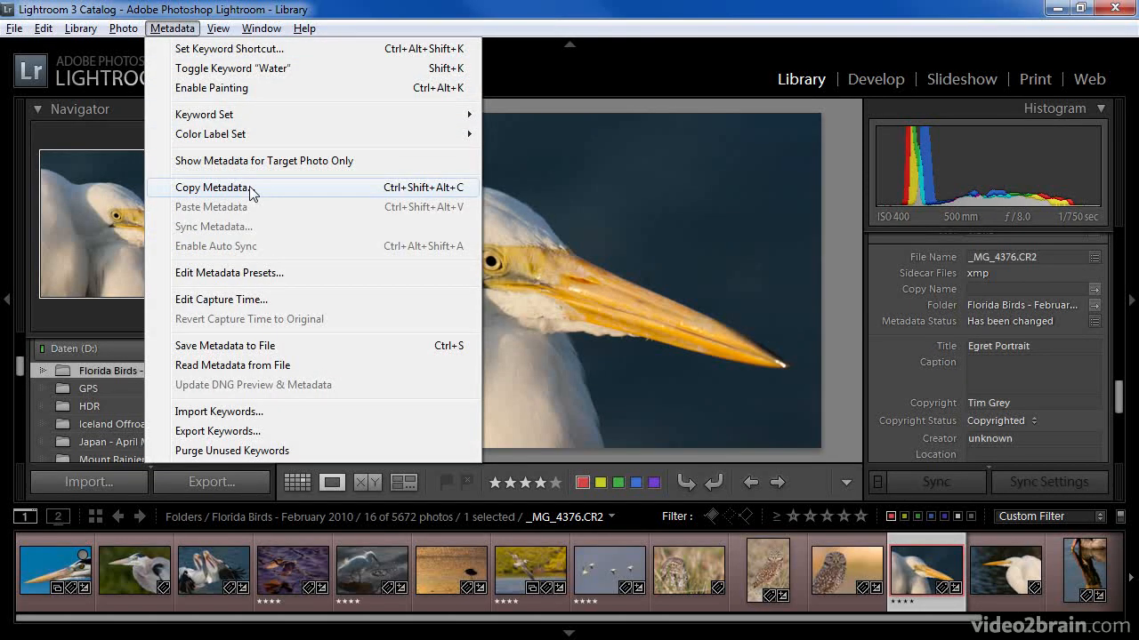
left_click(378, 190)
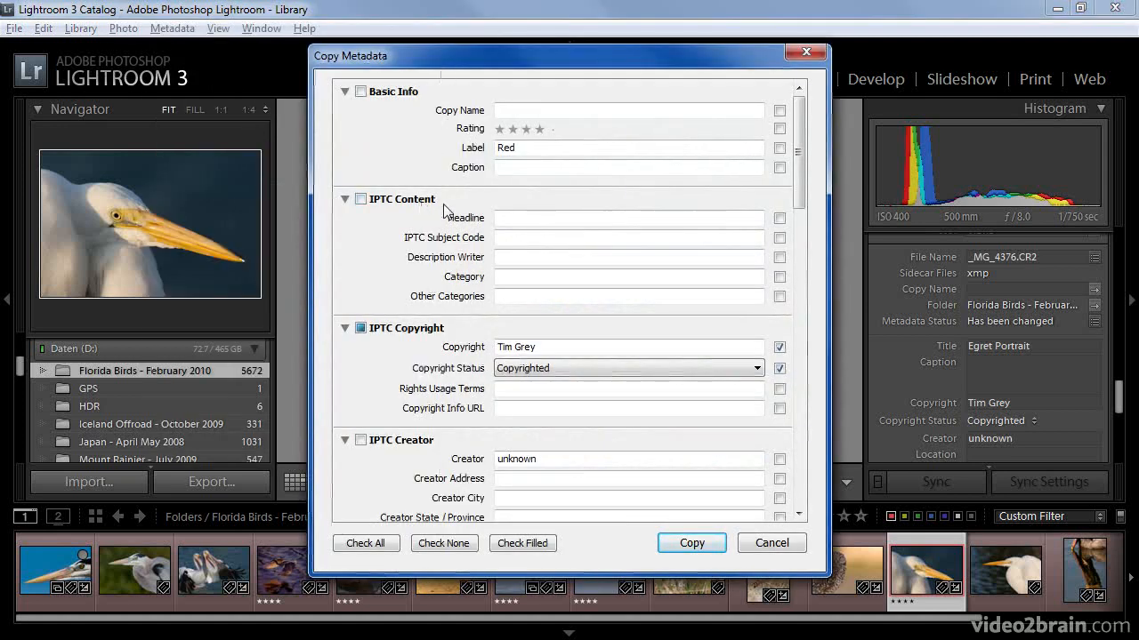
left_click_drag(798, 165, 799, 372)
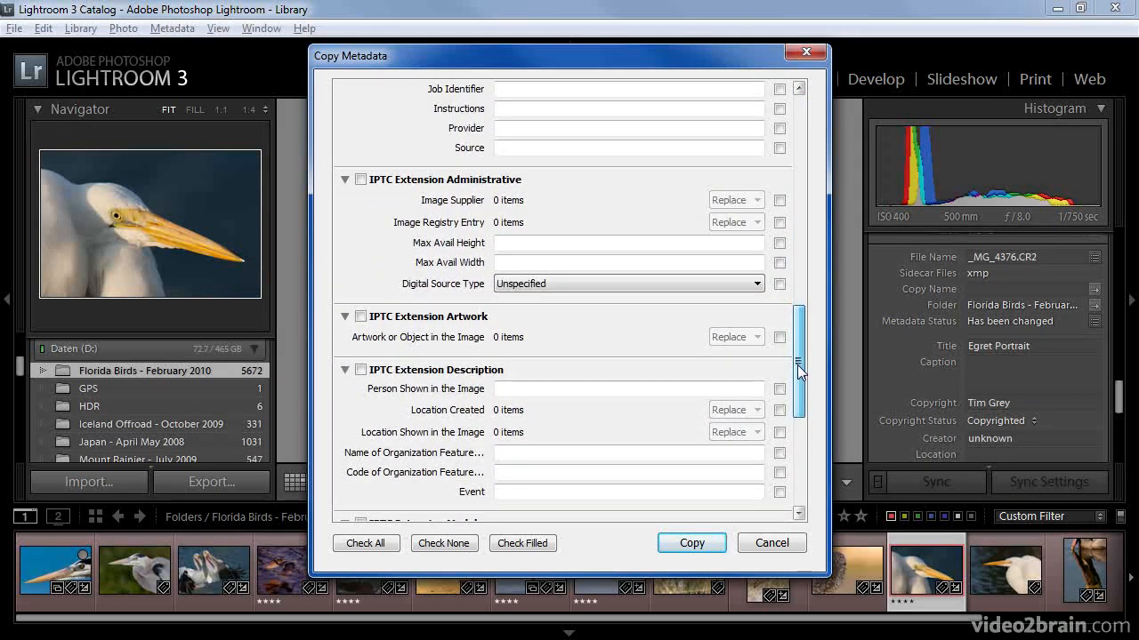
scroll(676, 302, "up", 3)
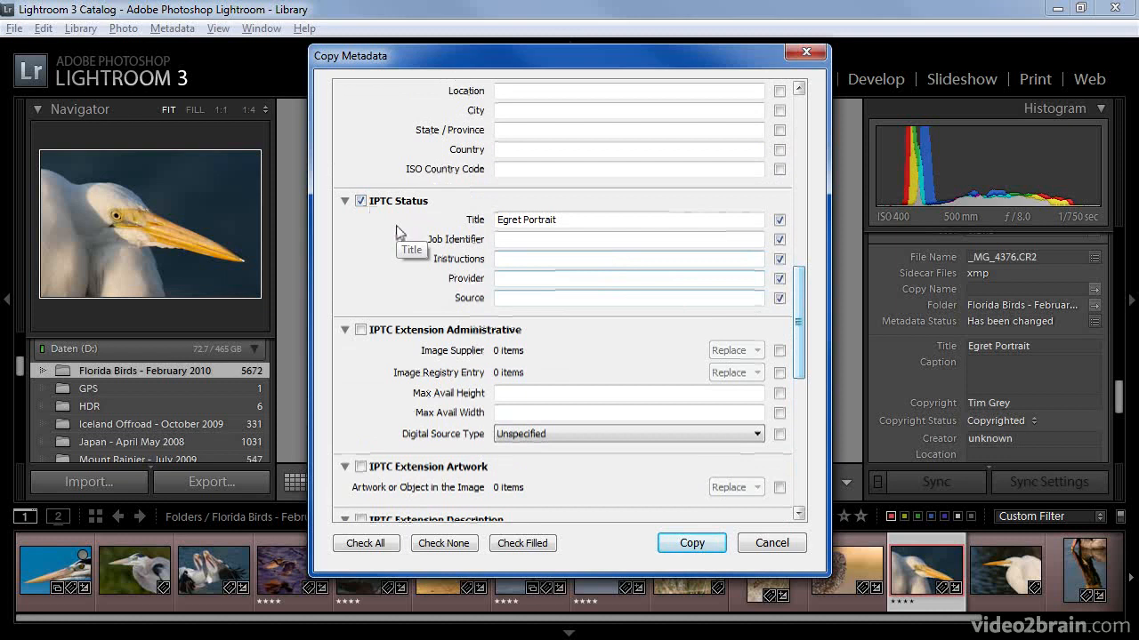
left_click(691, 541)
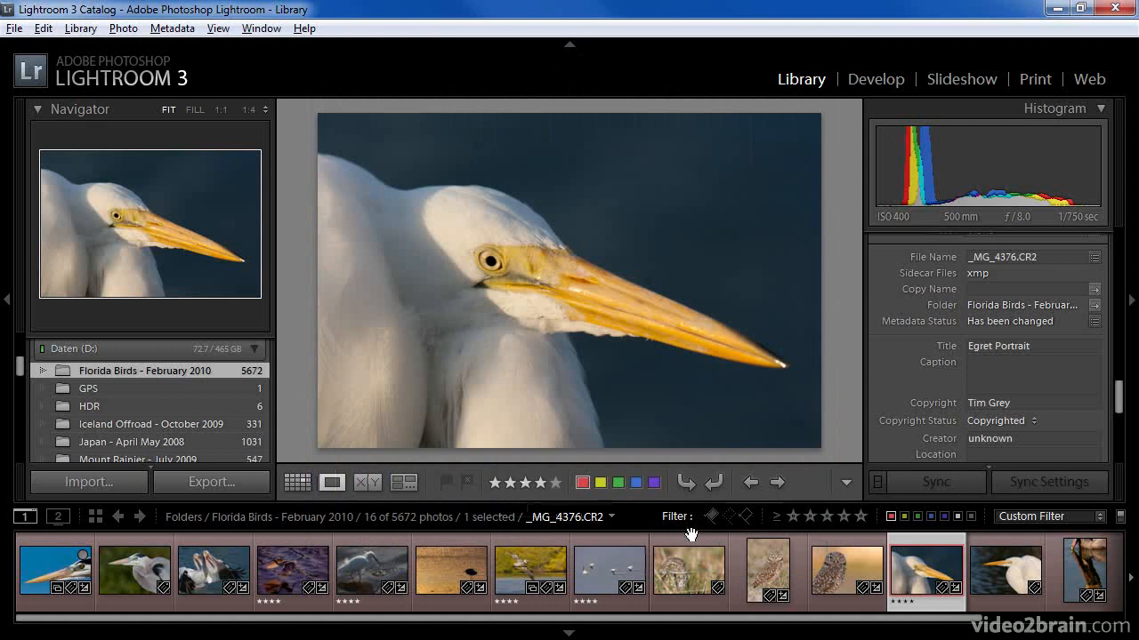
- Paste the copied metadata onto the other egret photo, _MG_4397.CR2
left_click(983, 580)
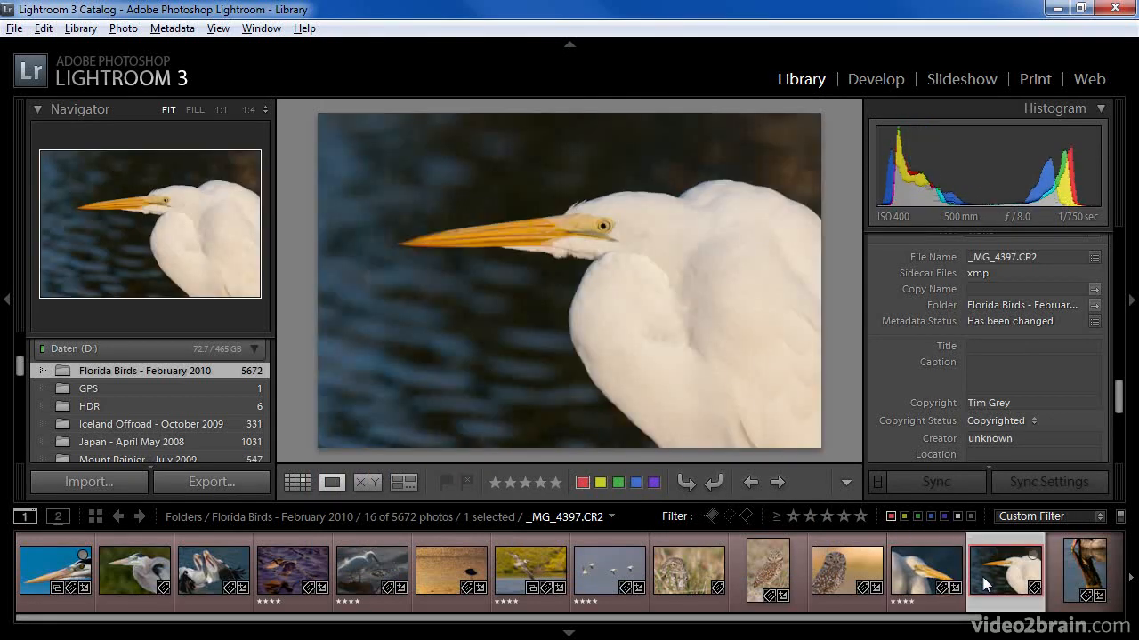
left_click(172, 28)
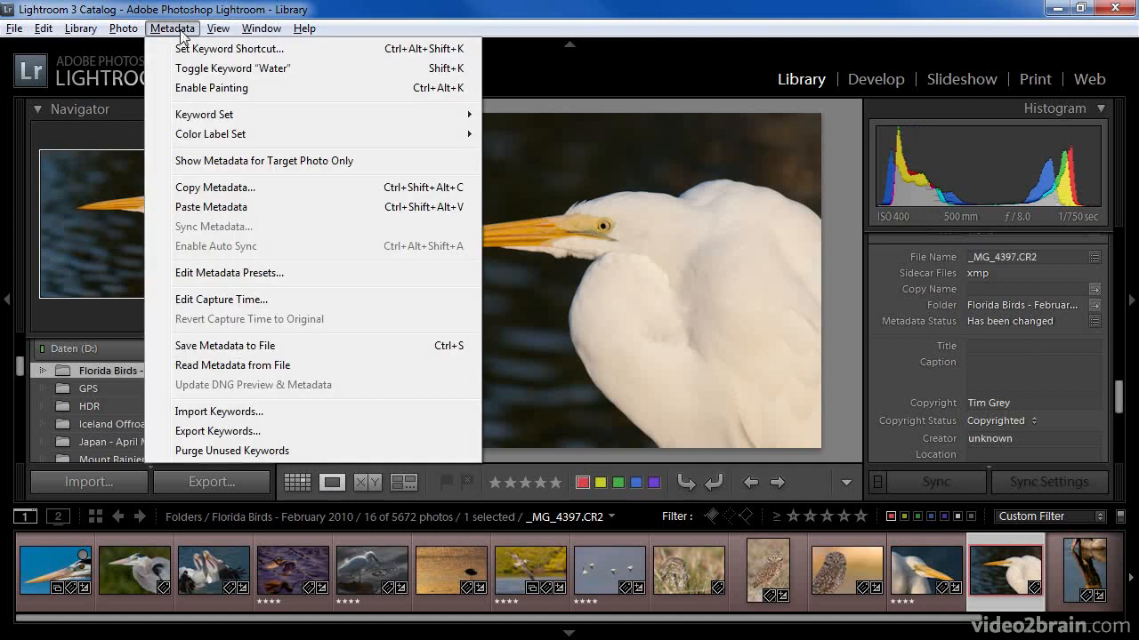
left_click(256, 210)
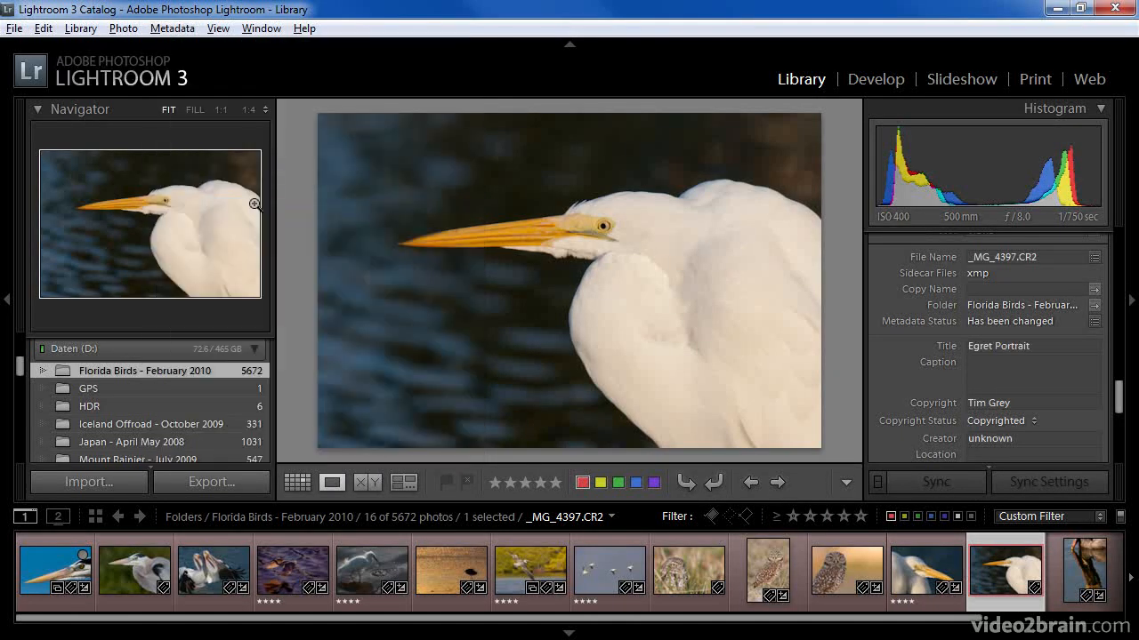
left_click(1027, 346)
- Select the three burrowing owl photos with _MG_3916.CR2 as the active photo, and start synchronizing their metadata
left_click(763, 571)
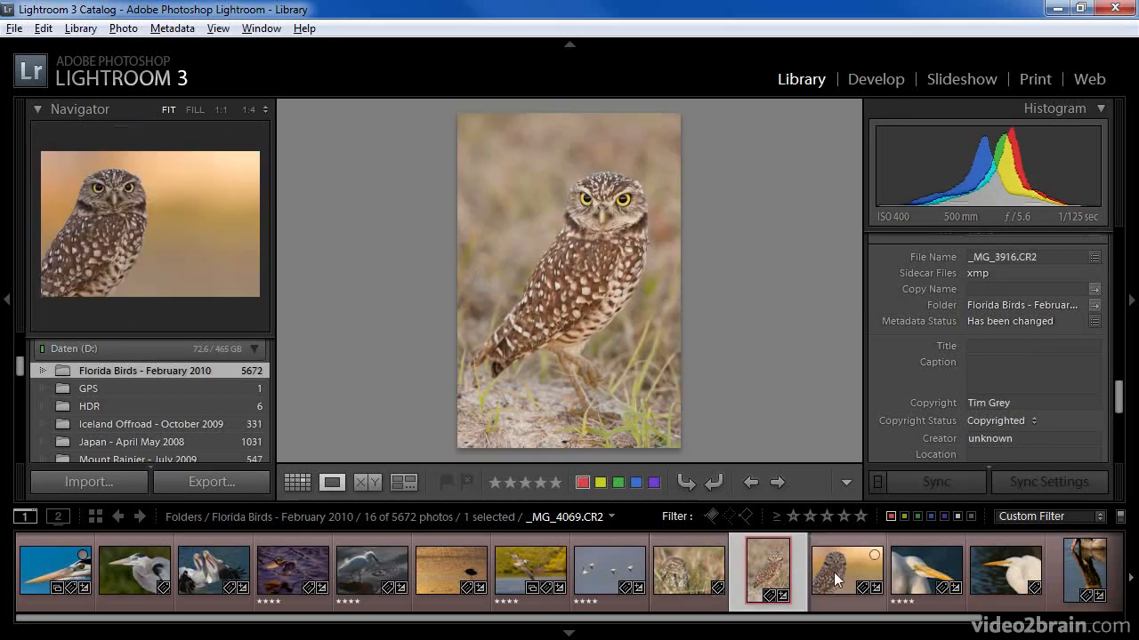
left_click(685, 567, "ctrl")
left_click(831, 569, "ctrl")
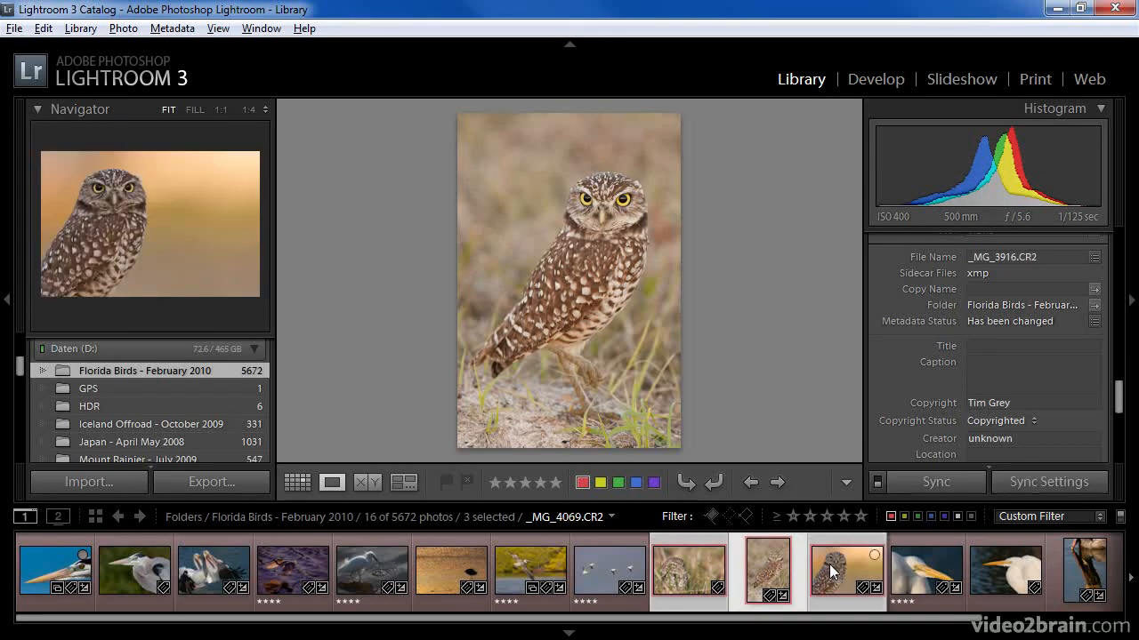
left_click(906, 492)
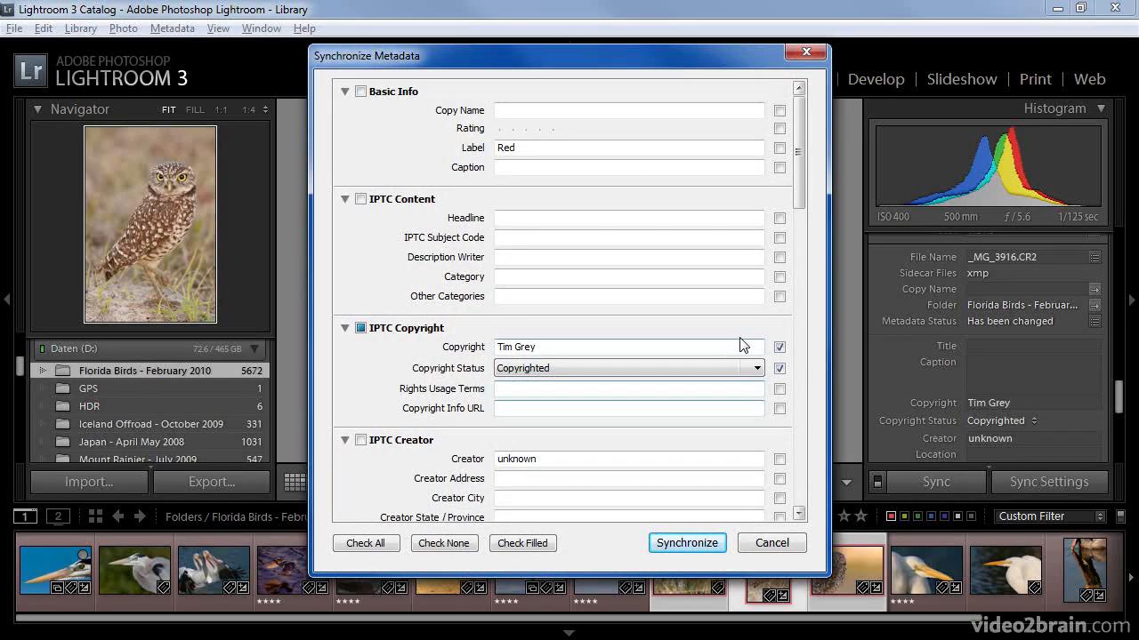
- Set the IPTC Status title to "Burrowing Owl" in the metadata being synchronized
scroll(805, 189, "down", 2)
left_click_drag(809, 194, 813, 331)
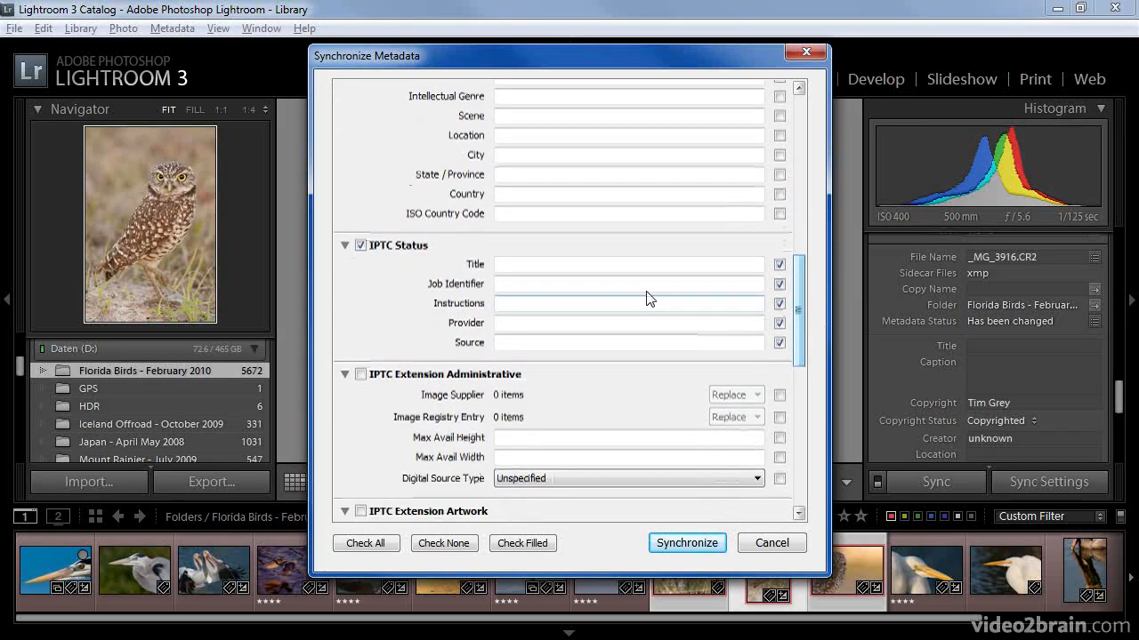
left_click(525, 265)
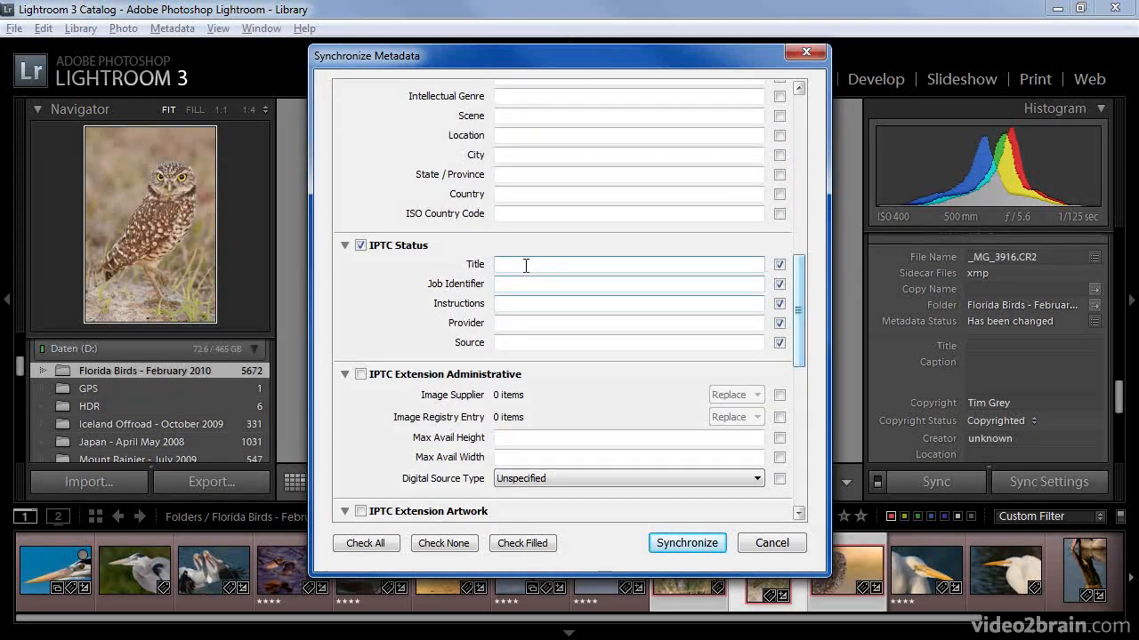
type("Burrowing Owl")
- Replace the IPTC Creator value with the photographer's name and synchronize the metadata across the three owl photos
left_click_drag(801, 325, 807, 188)
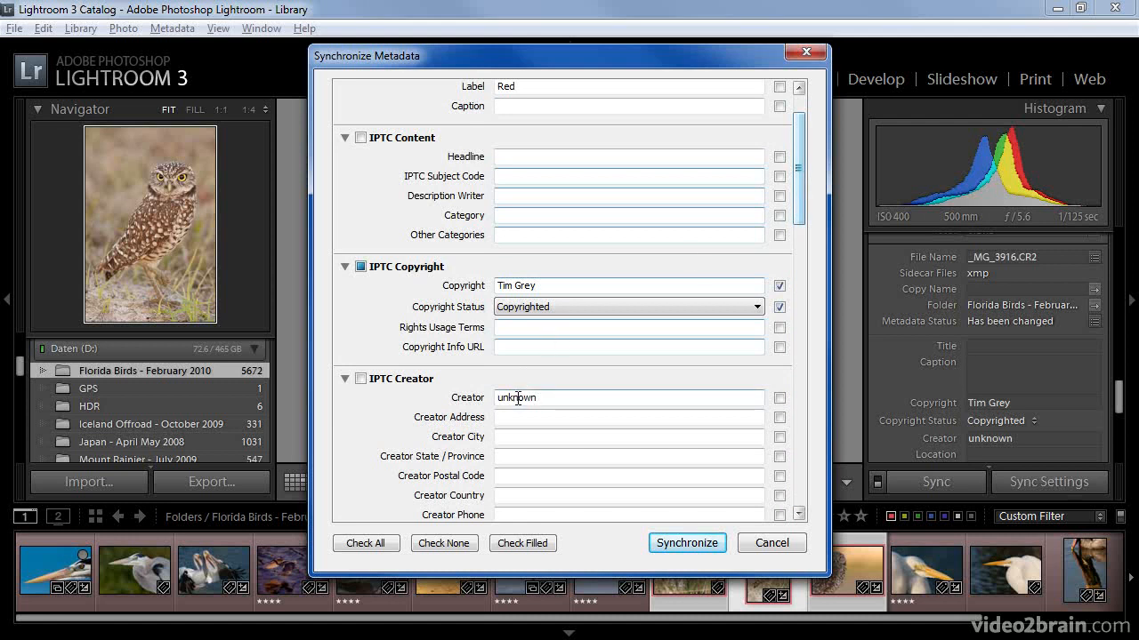
left_click_drag(554, 398, 455, 391)
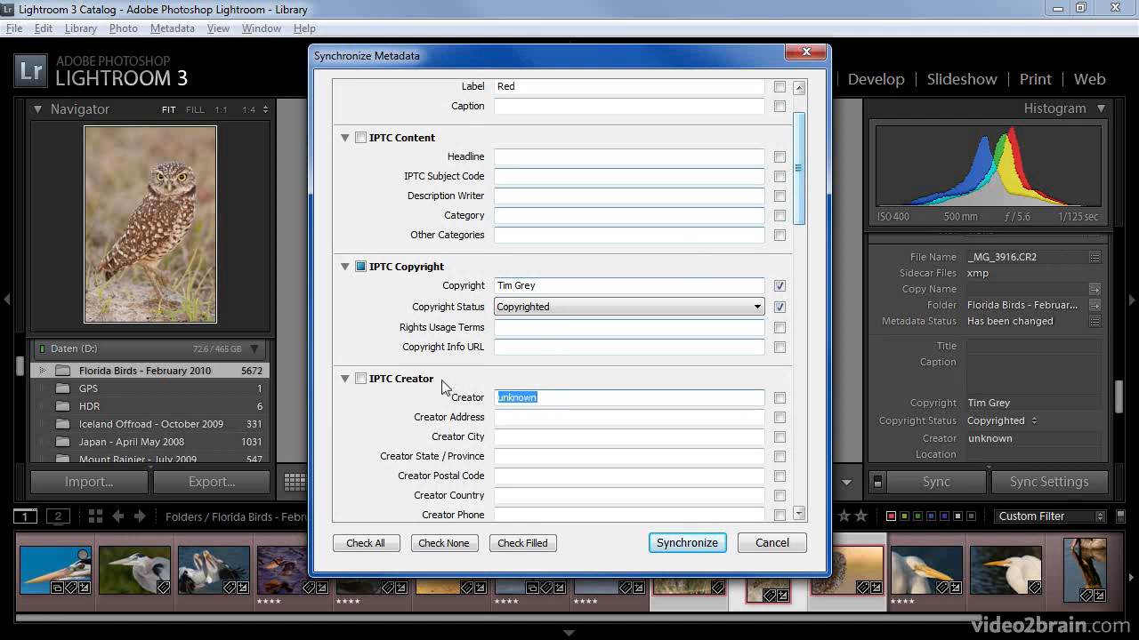
type("Tim Grey")
left_click(693, 544)
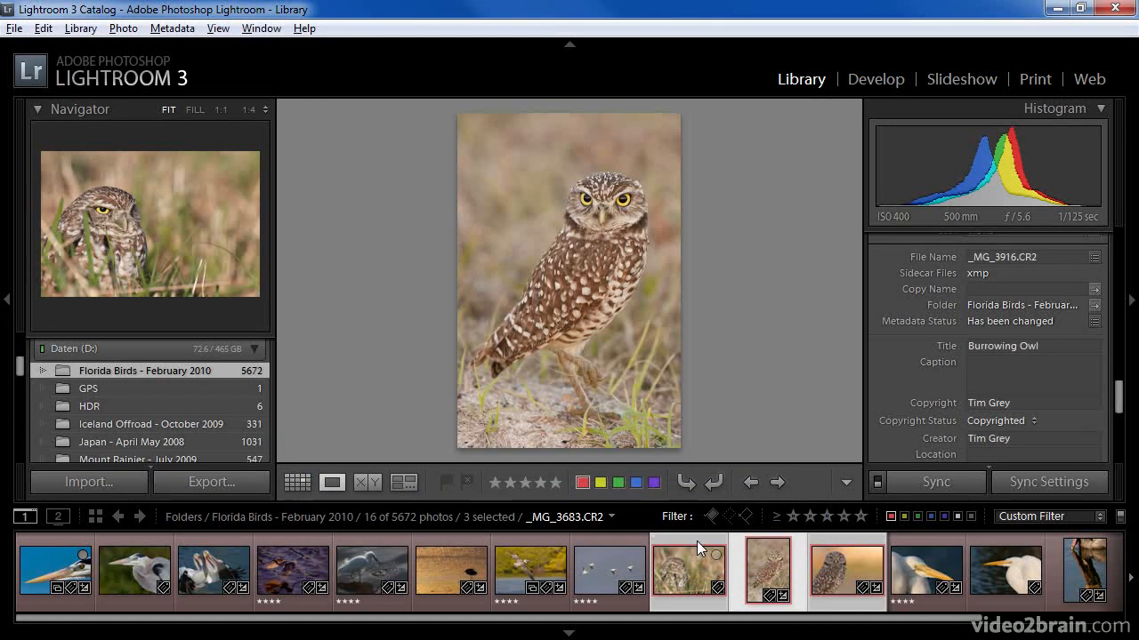
- Turn on Auto Sync and apply the caption "Burrowing owl in Florida." to the three selected owl photos, suppressing future confirmation prompts
left_click(877, 483)
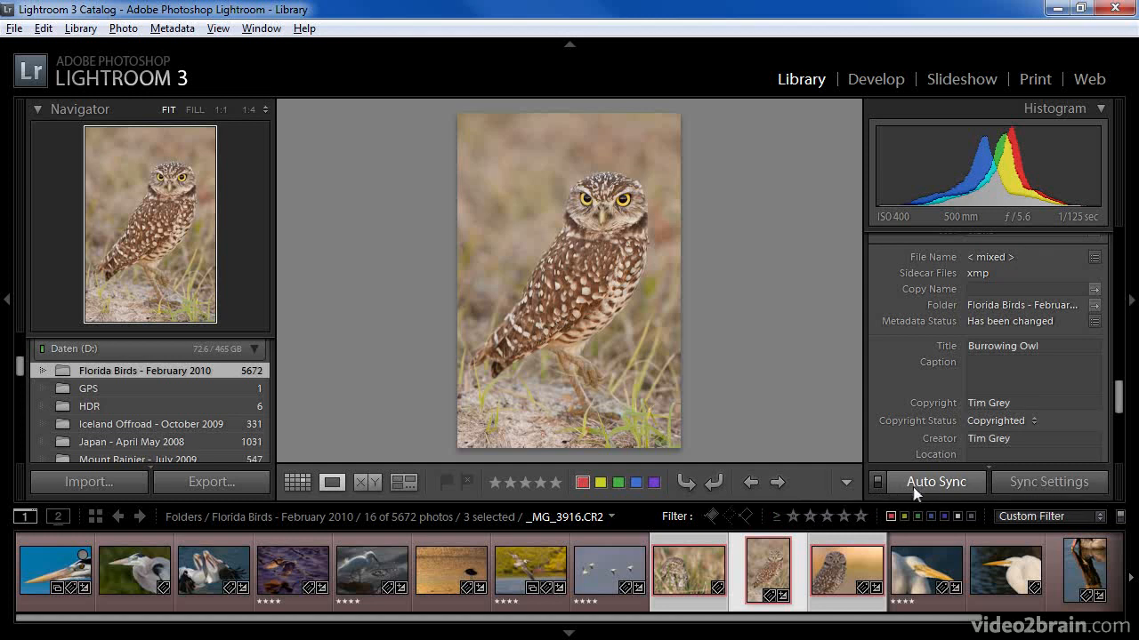
left_click(985, 373)
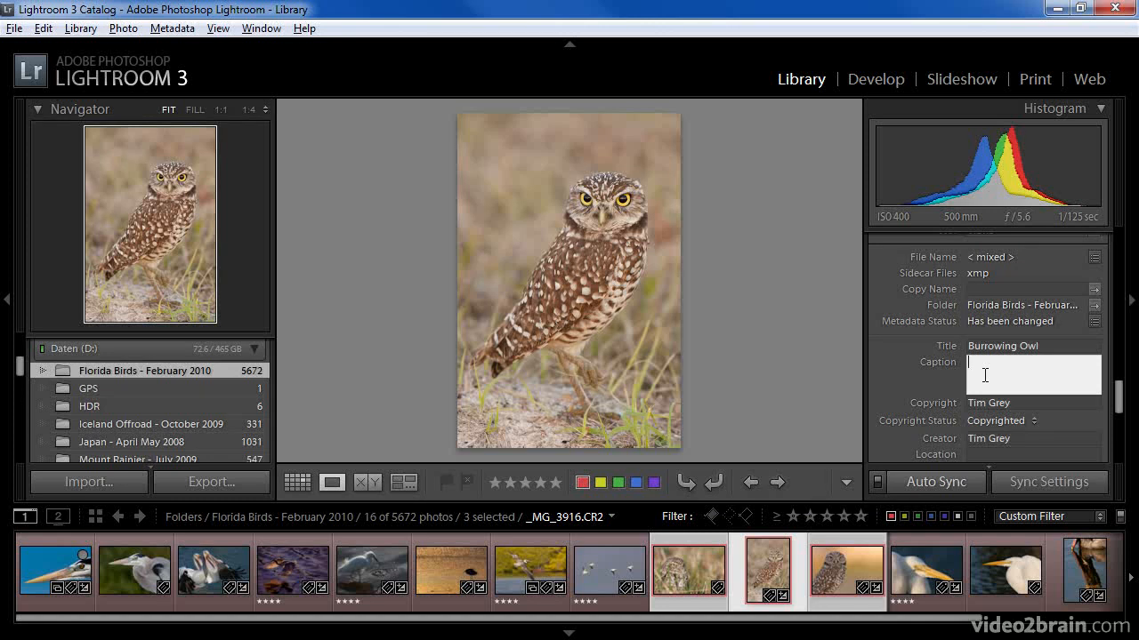
type("Burrowing owl in Florida.")
key("Return")
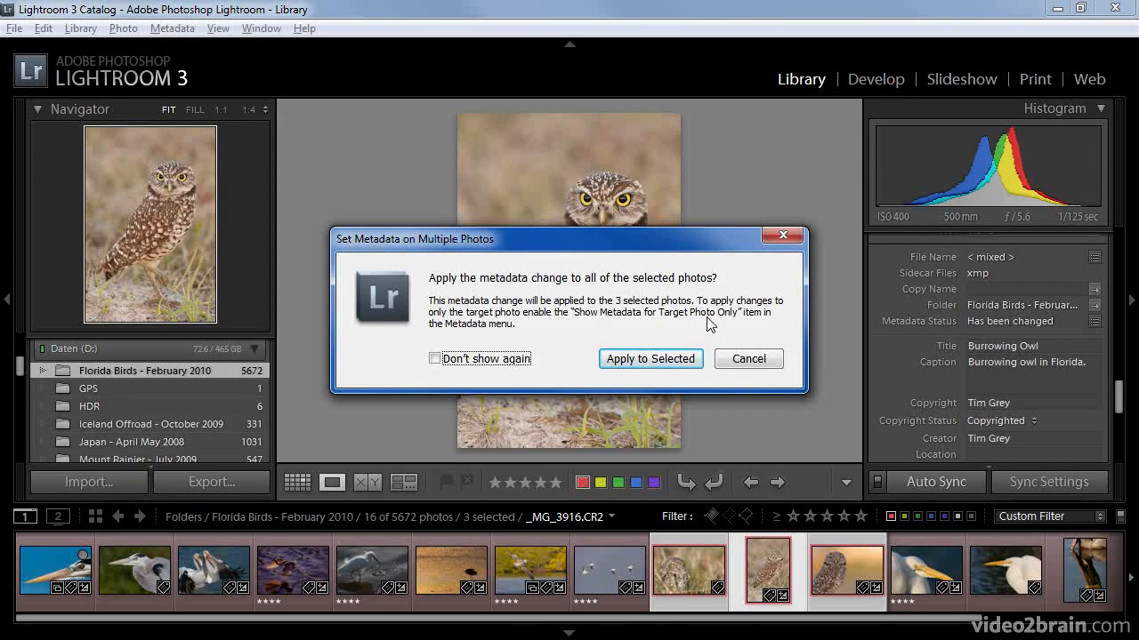
left_click(472, 358)
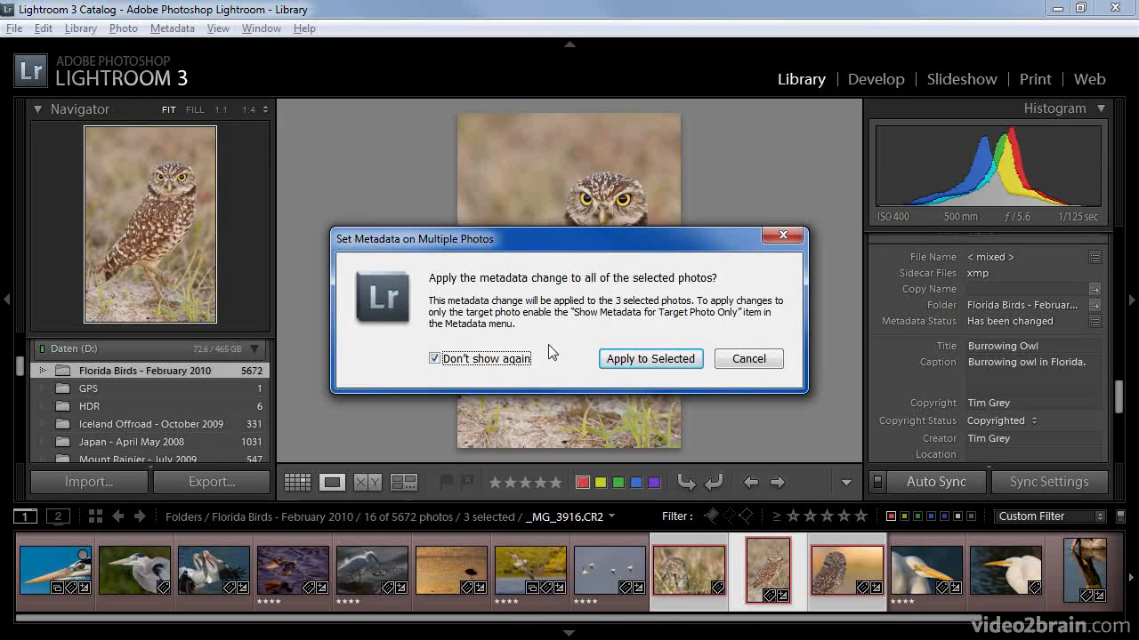
left_click(651, 358)
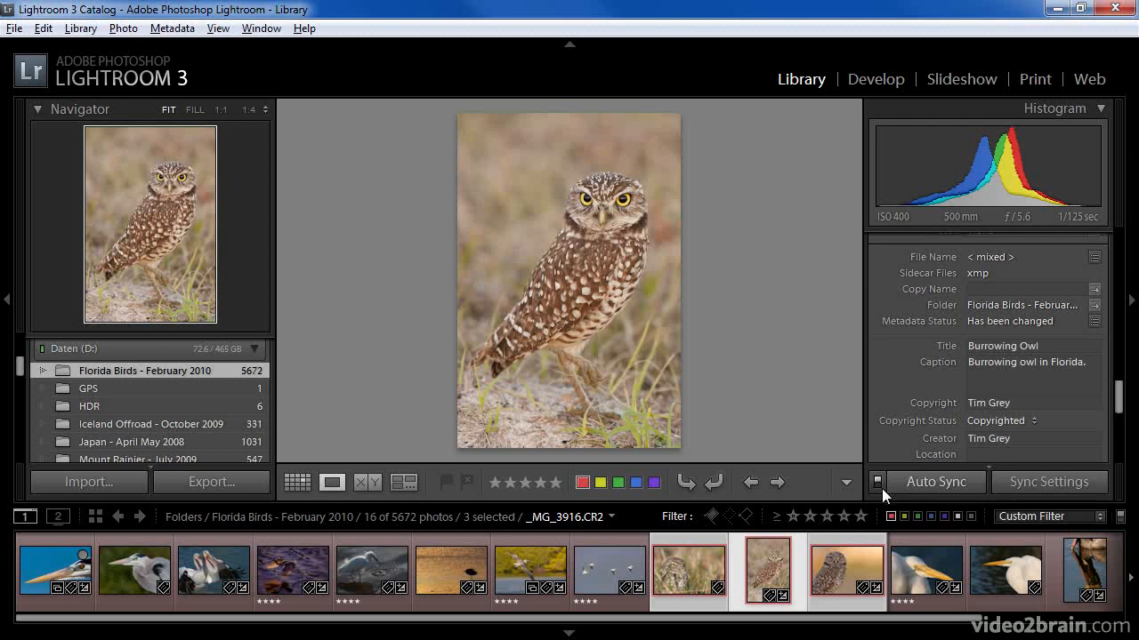
left_click(827, 565)
left_click(774, 569)
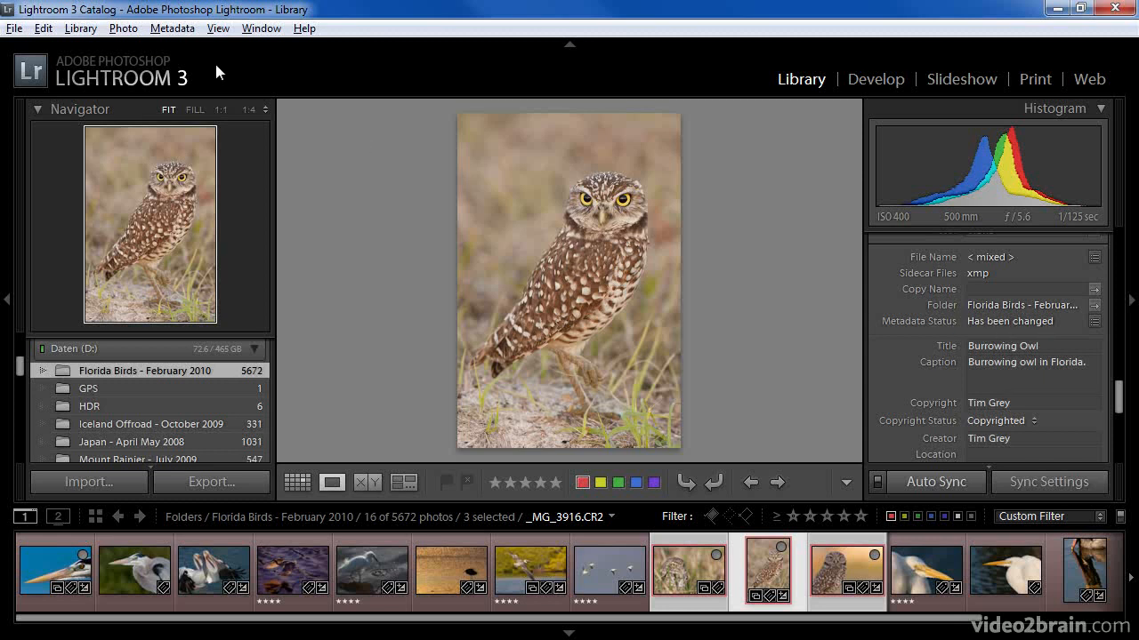
left_click(173, 29)
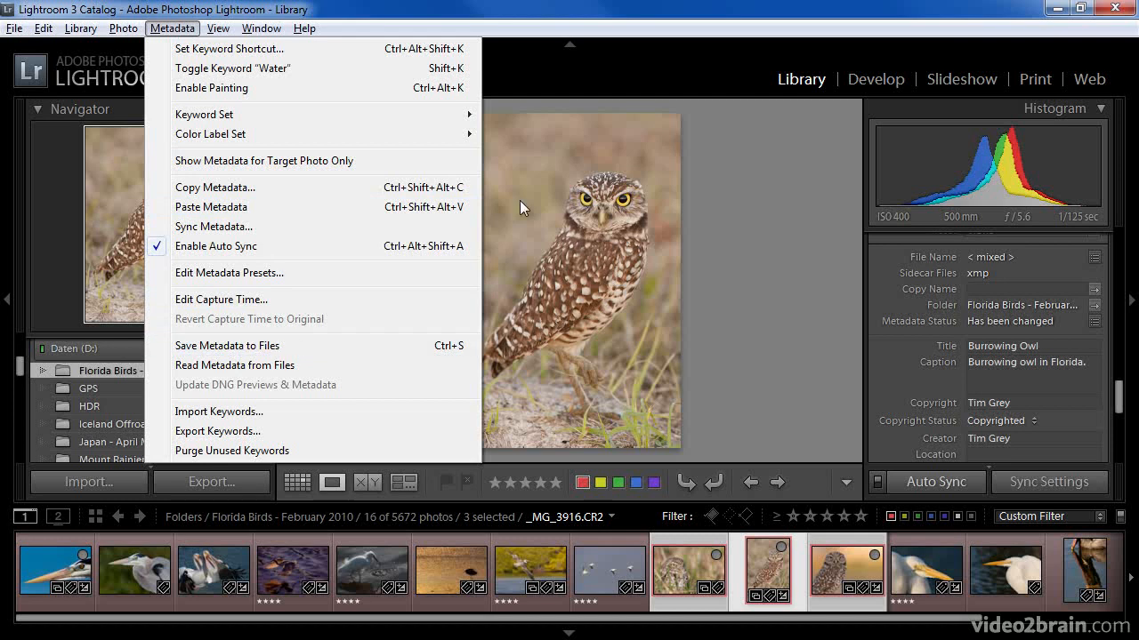
left_click(634, 28)
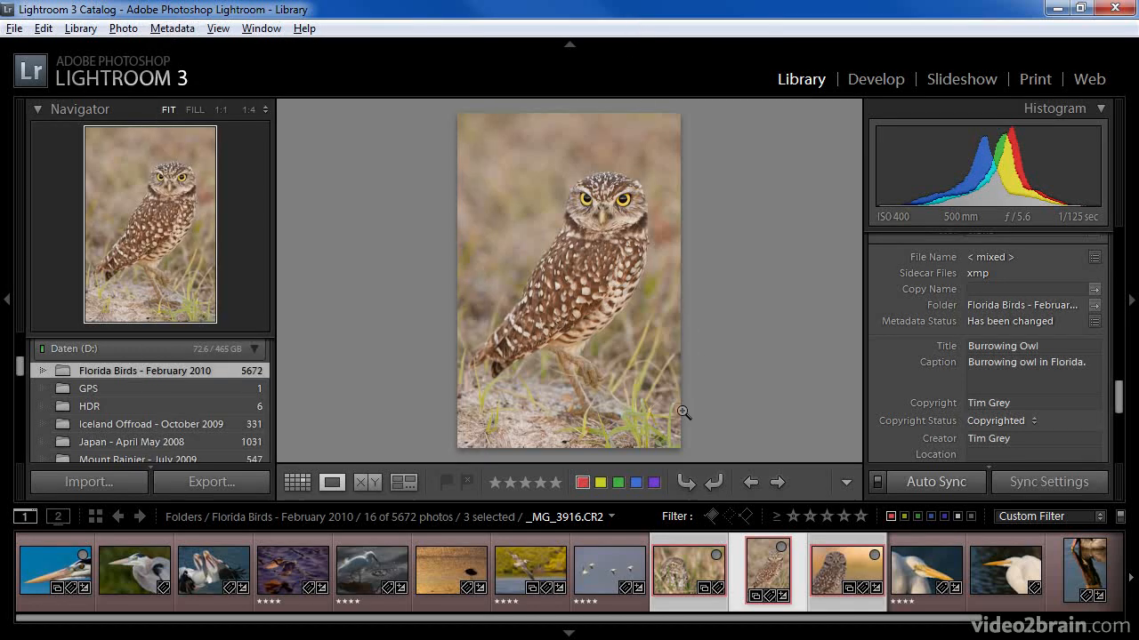
- Select all the filtered photos in the Florida Birds folder and save their metadata to the files
left_click(43, 27)
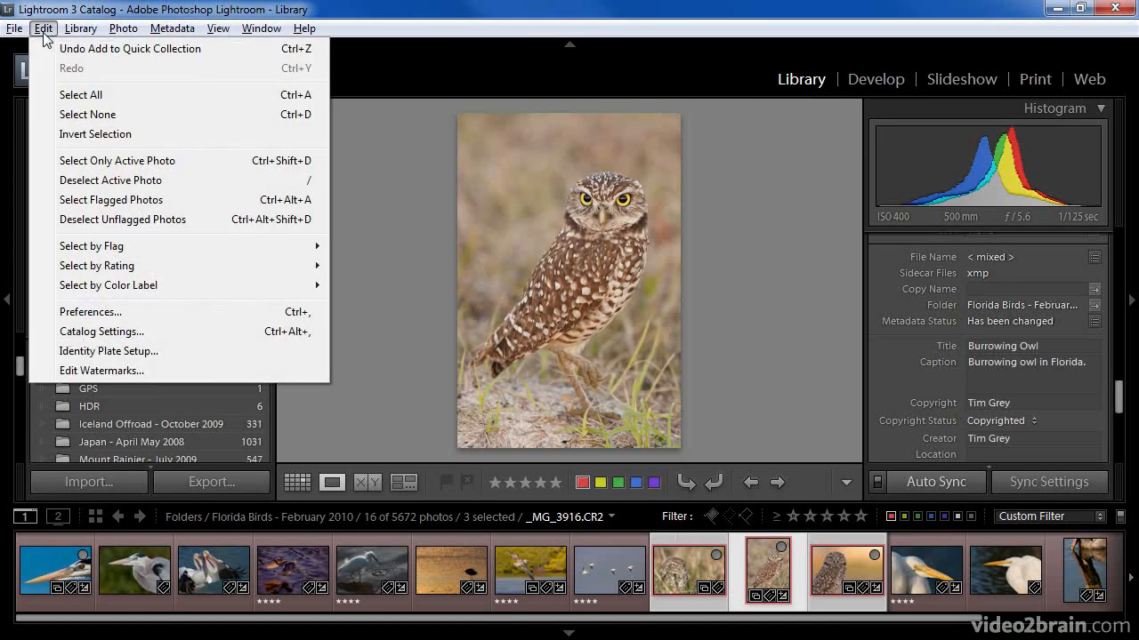
left_click(98, 95)
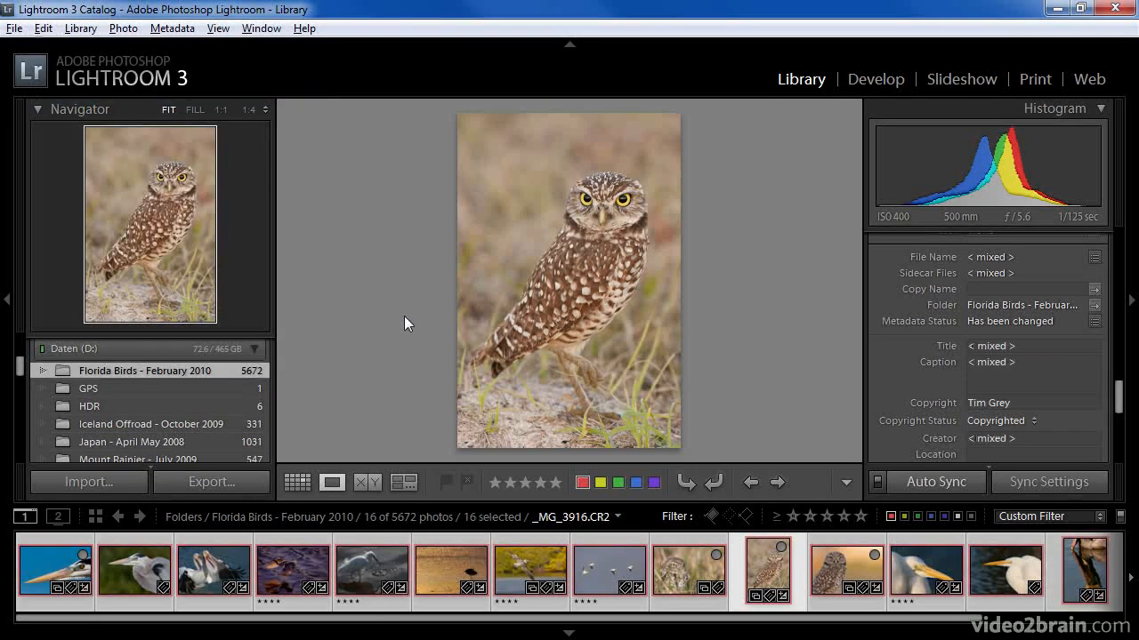
left_click(173, 29)
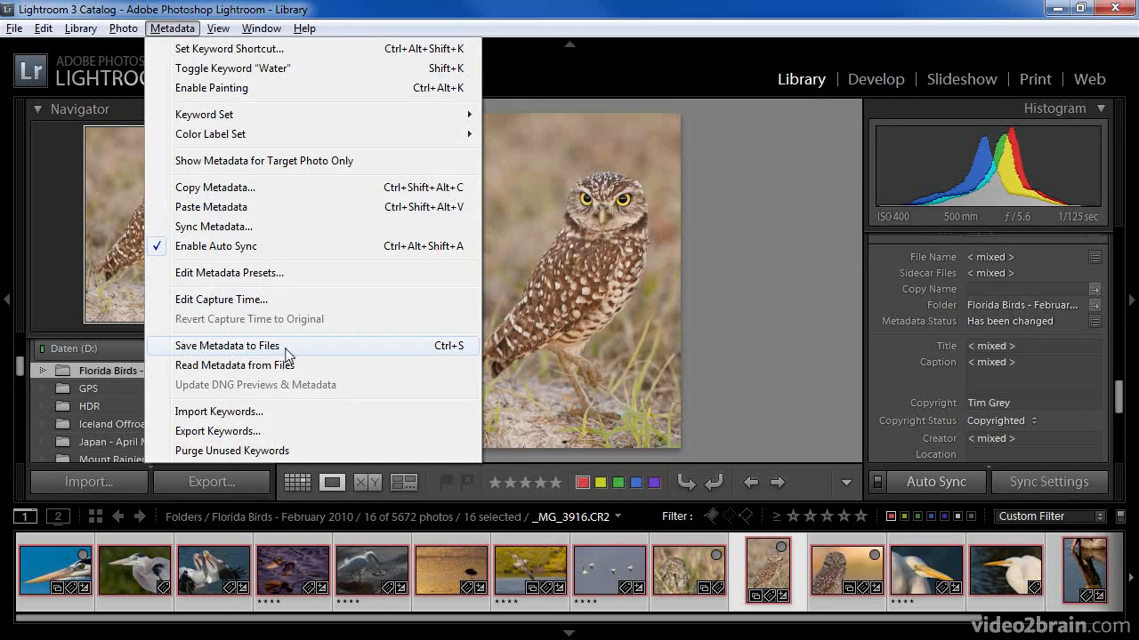
left_click(443, 347)
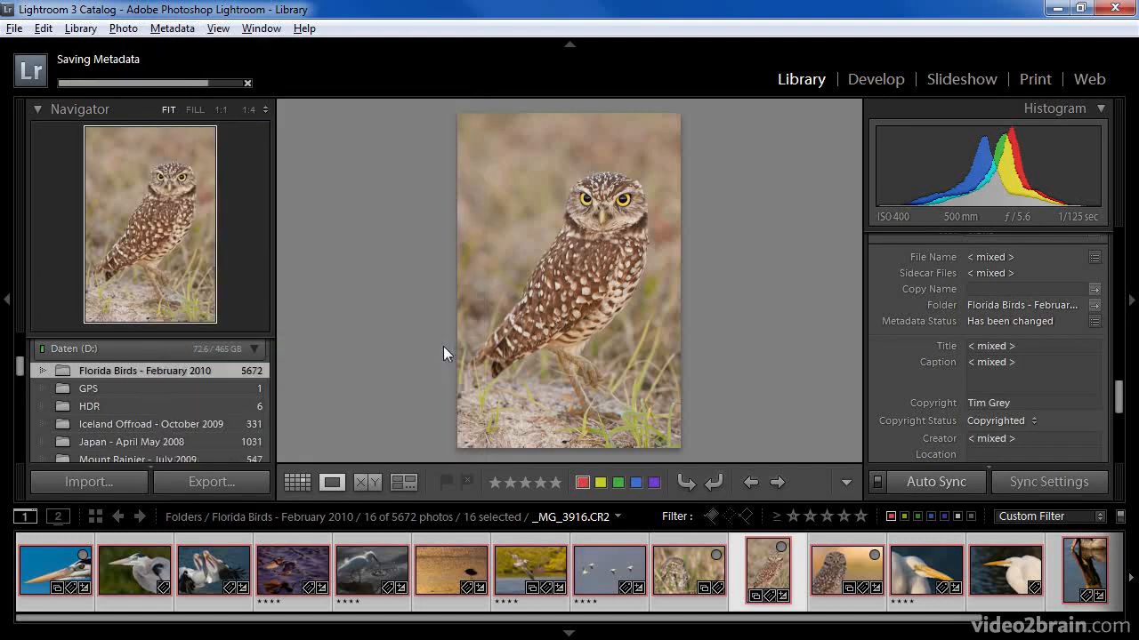